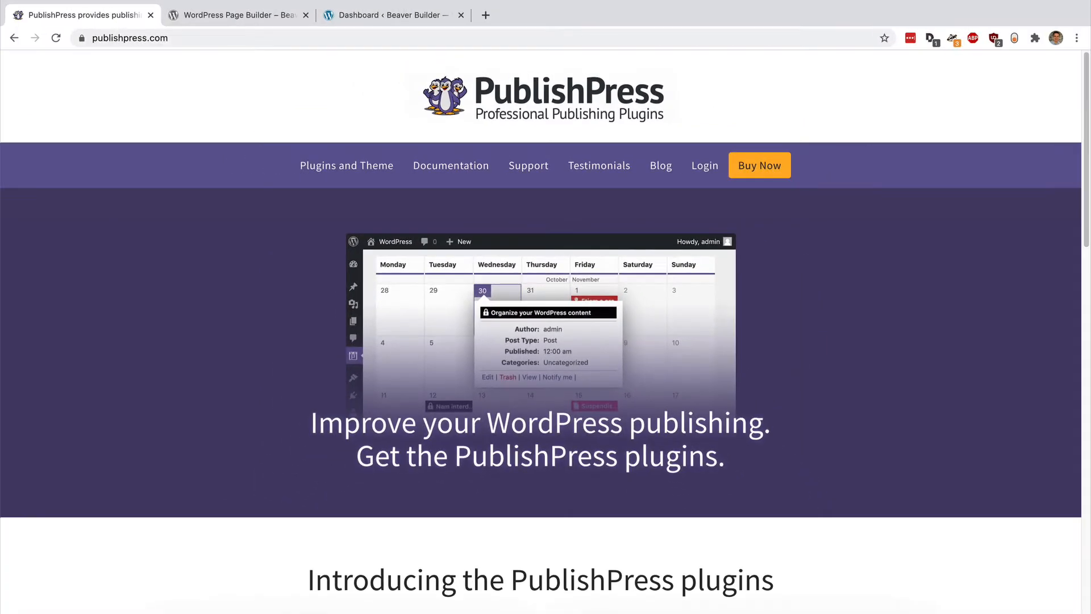
- Switch to the Beaver Builder site's WordPress dashboard and search for new plugins matching "publishpress"
{"action": "left_click", "coordinate": [223, 17]}
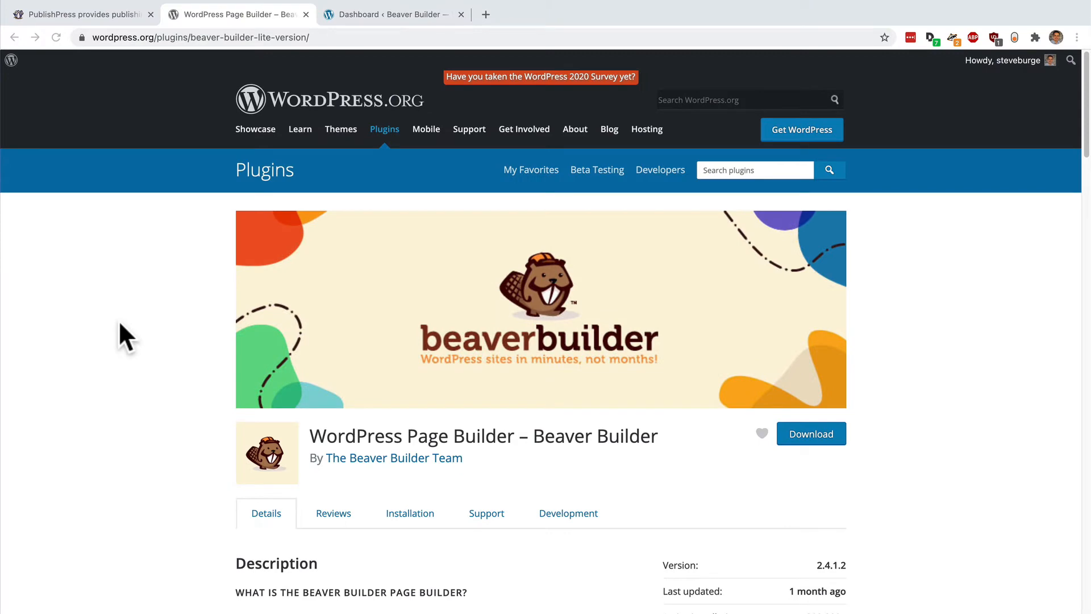
{"action": "left_click", "coordinate": [359, 14]}
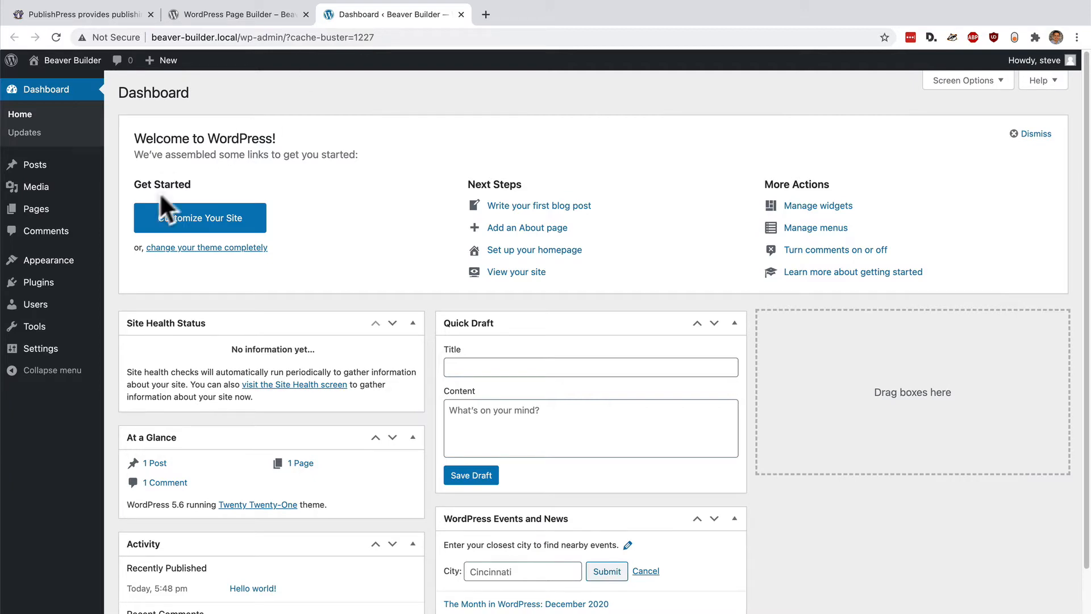
{"action": "left_click", "coordinate": [52, 284]}
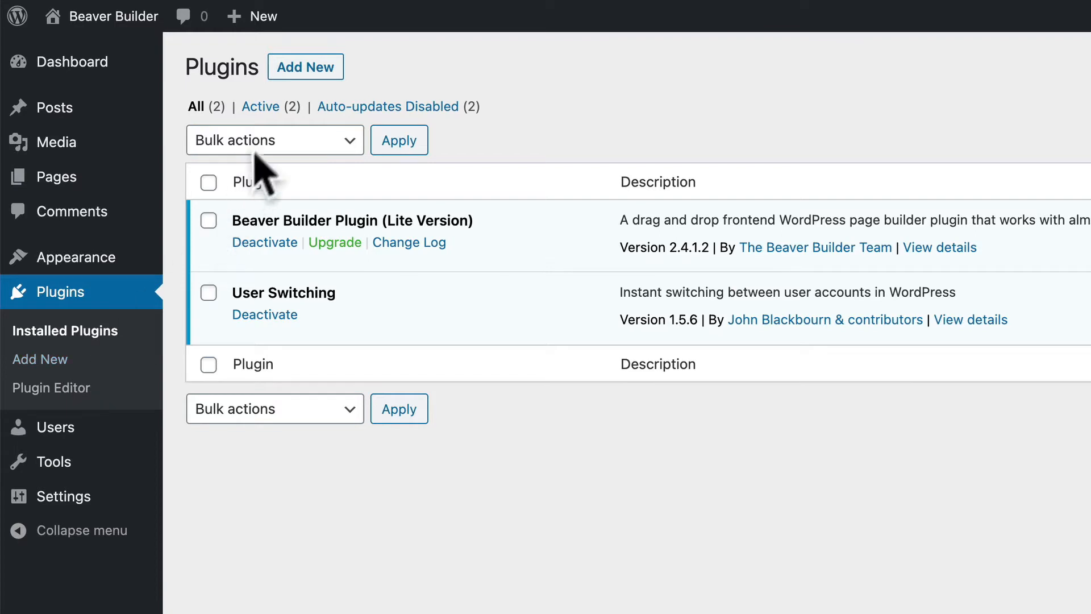
{"action": "left_click", "coordinate": [296, 67]}
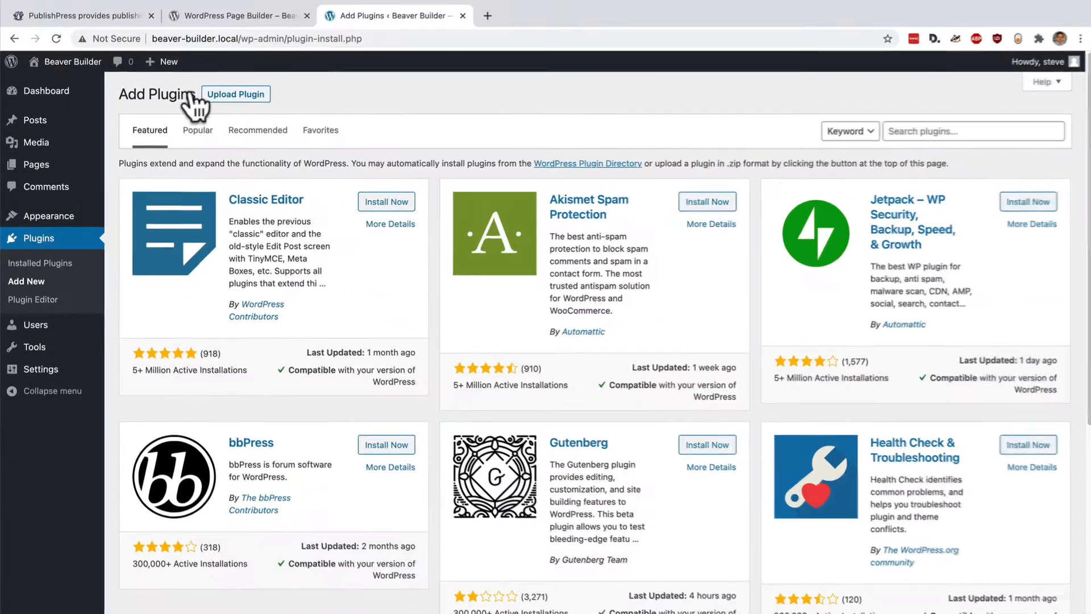
{"action": "left_click", "coordinate": [899, 133]}
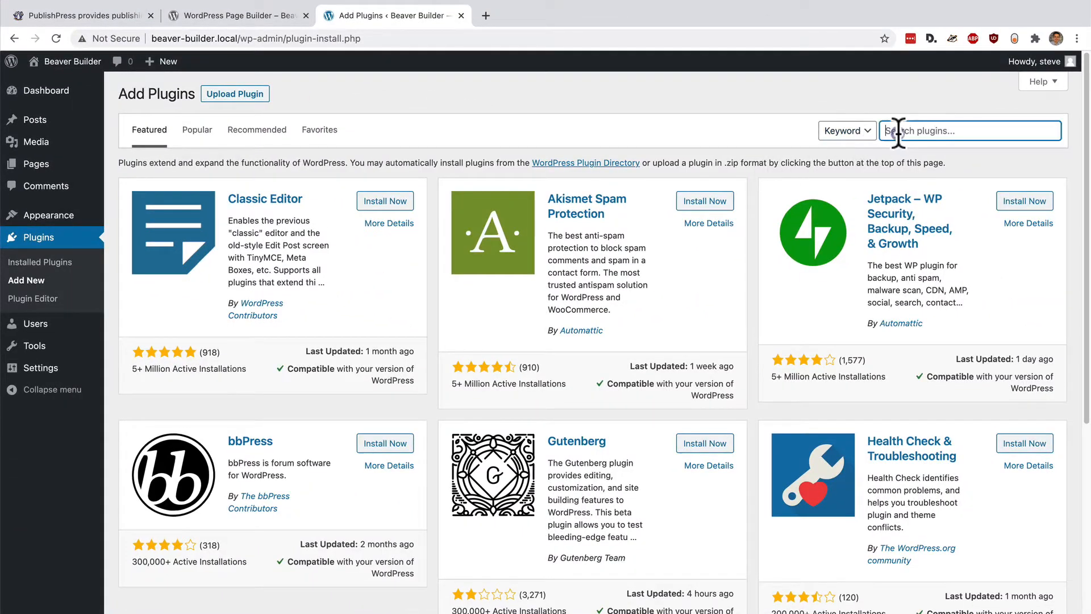
{"action": "type", "text": "publishpress"}
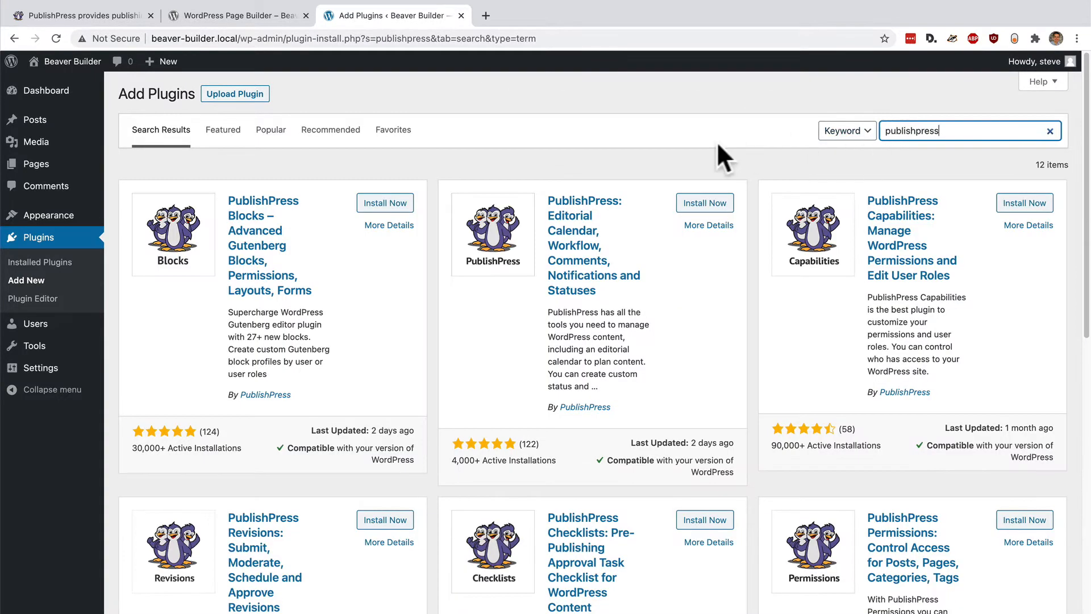
- Install the PublishPress Capabilities and PublishPress Permissions plugins
{"action": "left_click", "coordinate": [1030, 204]}
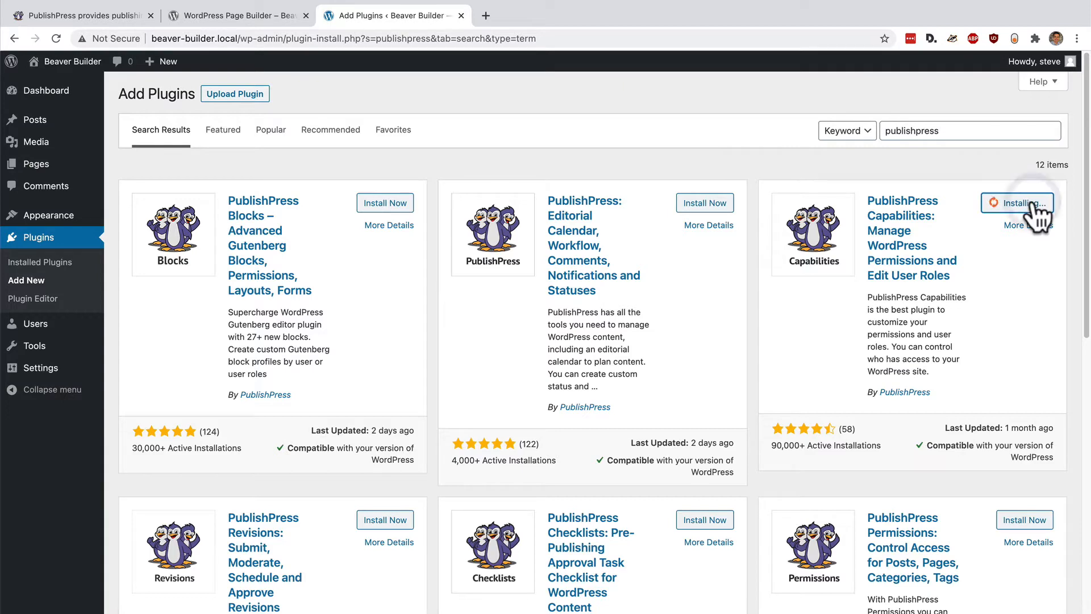
{"action": "scroll", "coordinate": [1038, 216], "scroll_direction": "down", "scroll_amount": 1}
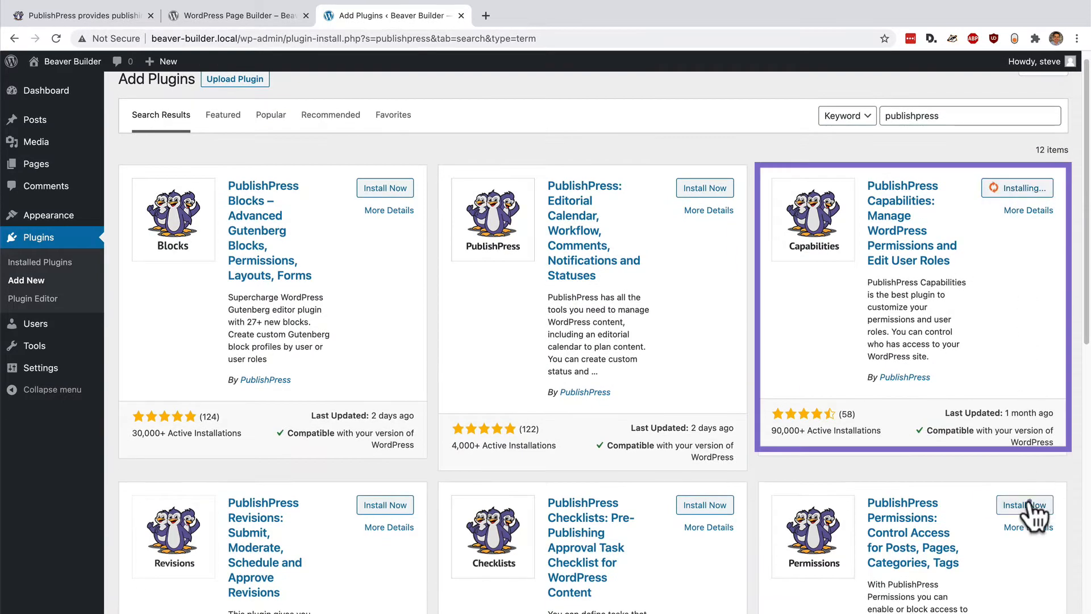
{"action": "left_click", "coordinate": [1032, 508]}
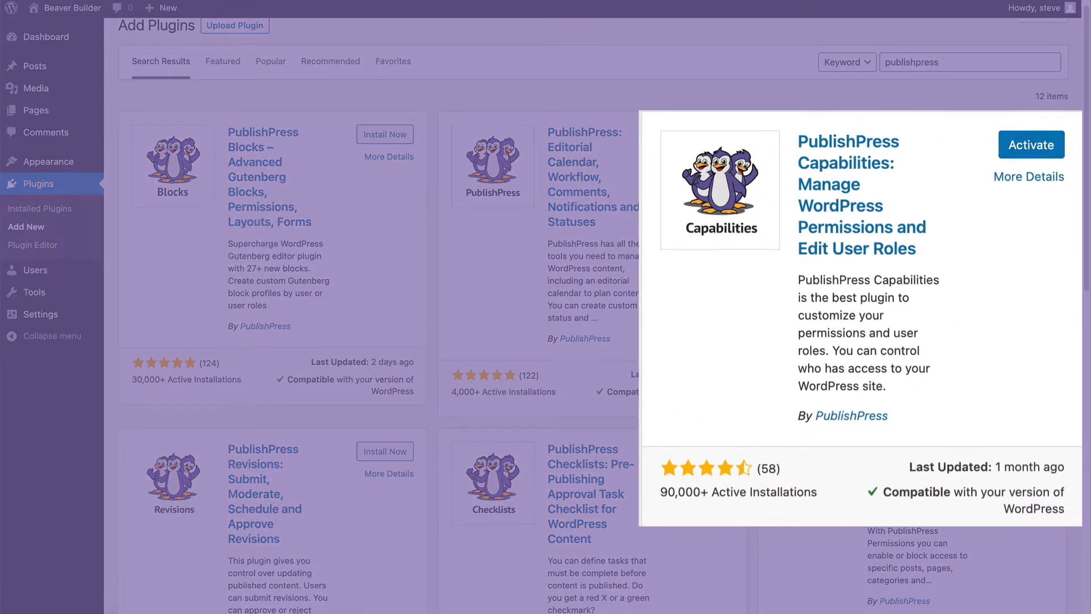
{"action": "left_click", "coordinate": [1025, 451]}
- Activate the PublishPress Permissions and PublishPress Capabilities plugins
{"action": "scroll", "coordinate": [1012, 447], "scroll_direction": "down", "scroll_amount": 1}
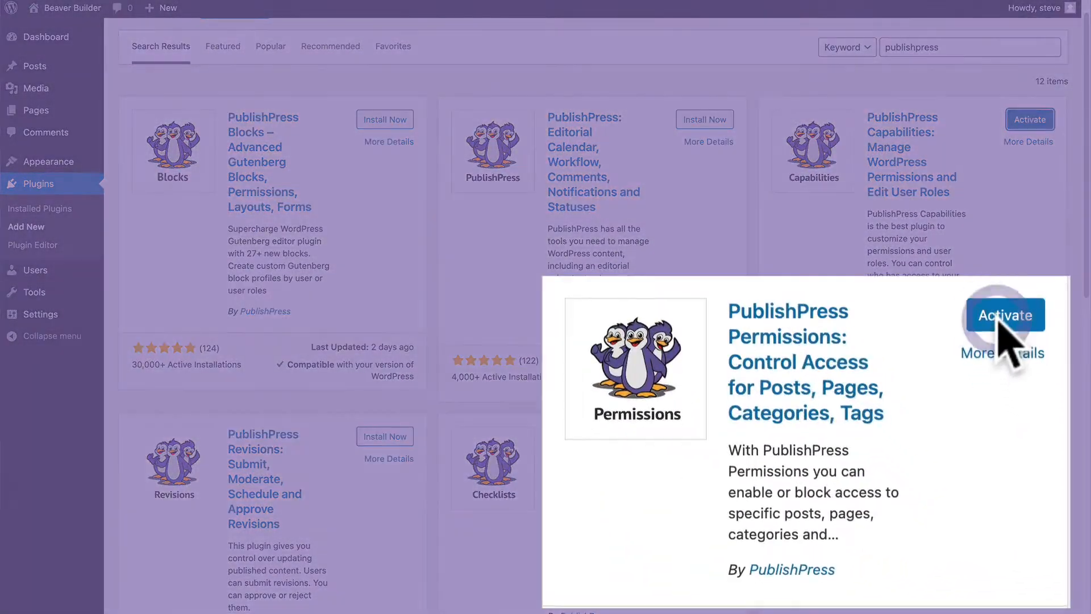
{"action": "left_click", "coordinate": [1030, 436]}
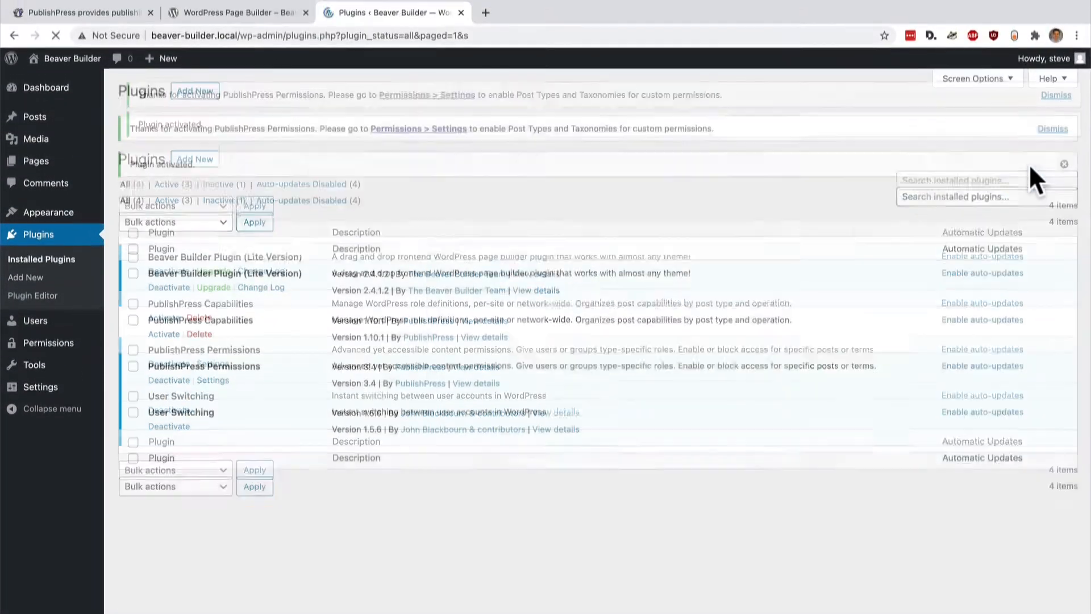
{"action": "left_click", "coordinate": [170, 335]}
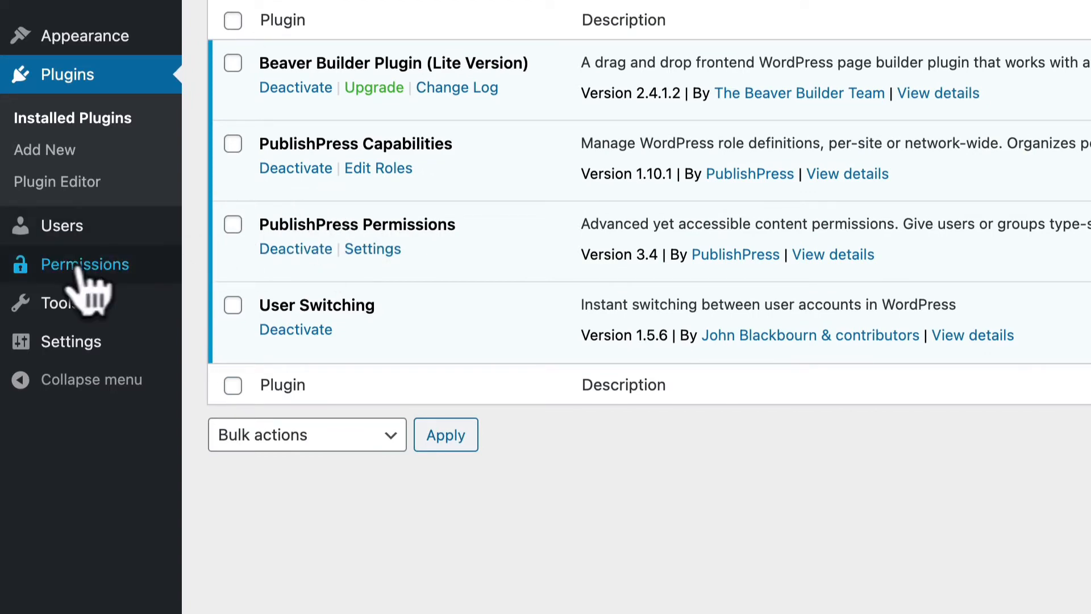
- Open the role capabilities screen and review the editing, deletion and reading capabilities of the Subscriber role
{"action": "left_click", "coordinate": [22, 266]}
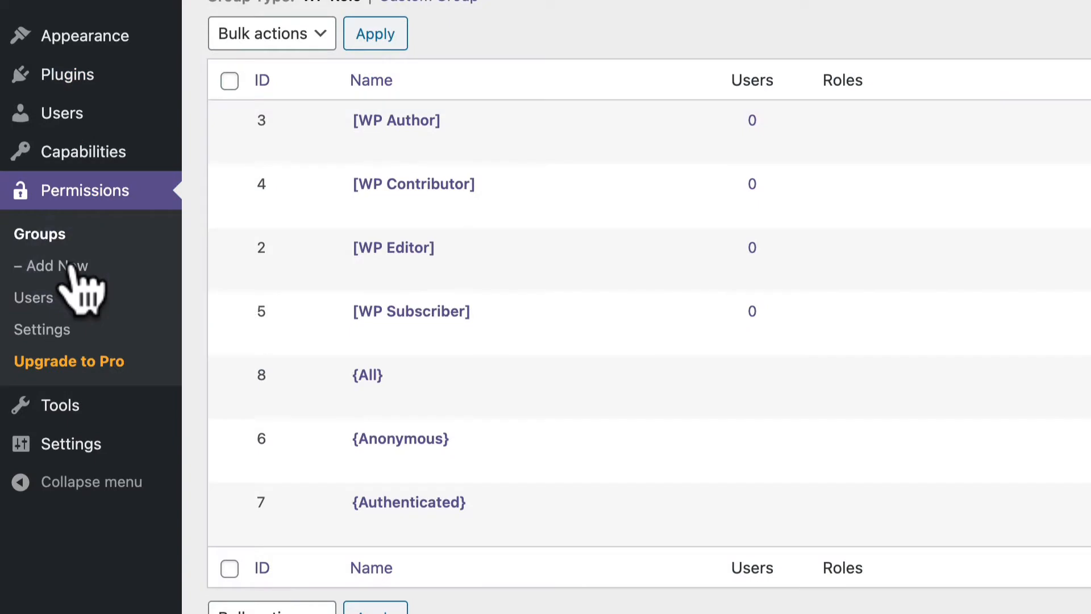
{"action": "left_click", "coordinate": [52, 154]}
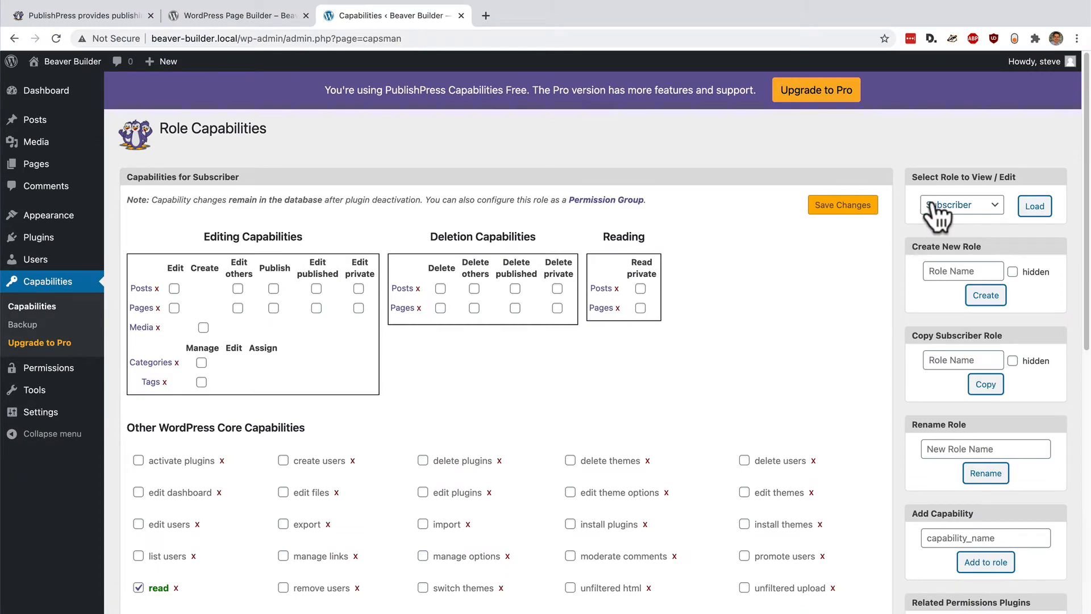
{"action": "left_click", "coordinate": [935, 209]}
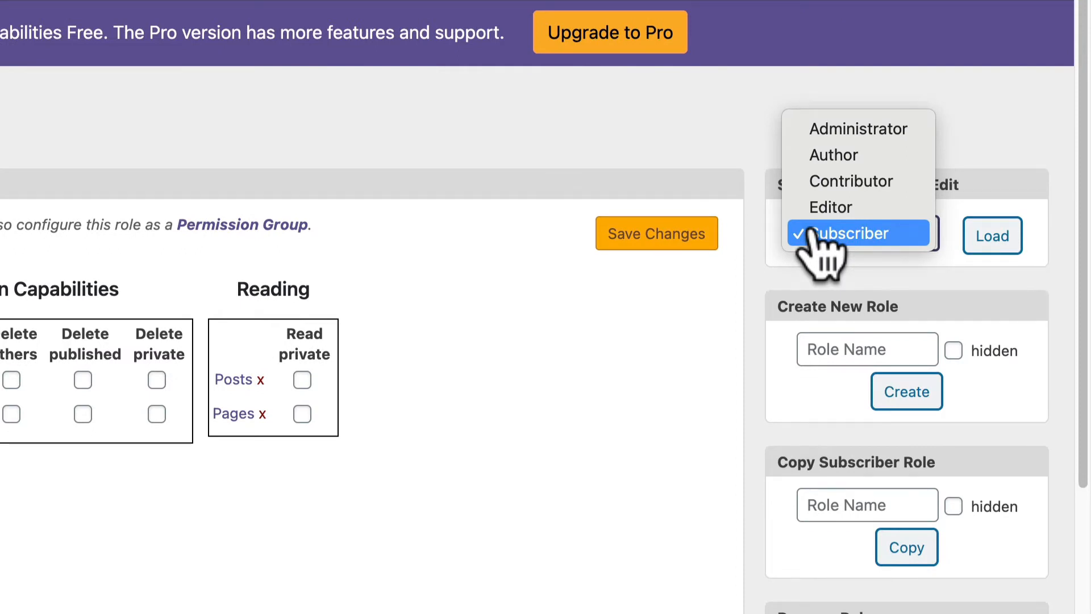
{"action": "left_click", "coordinate": [819, 233]}
{"action": "scroll", "coordinate": [653, 400], "scroll_direction": "down", "scroll_amount": 1}
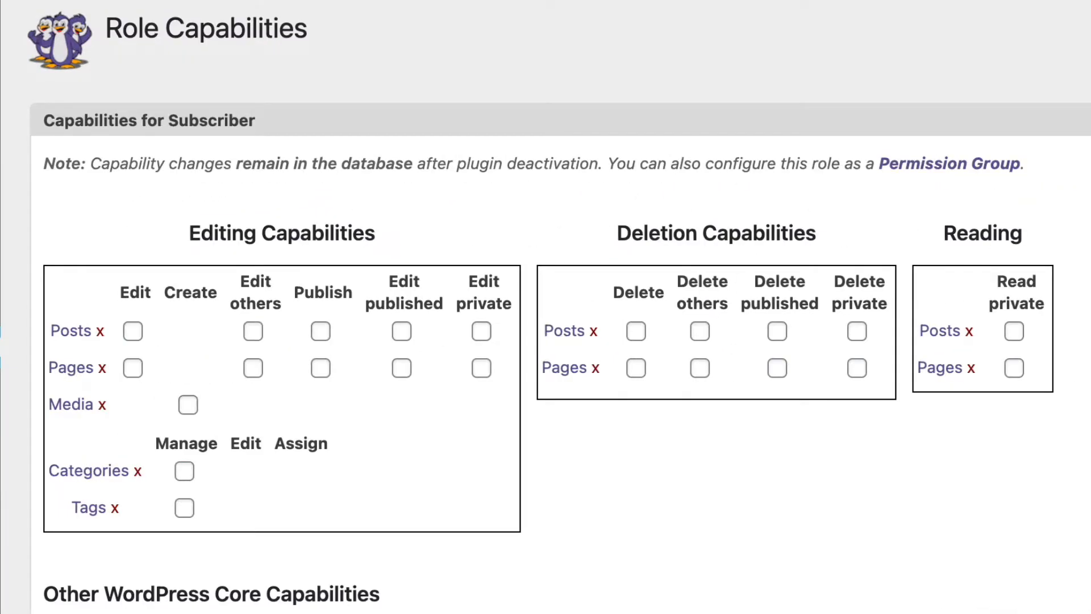
{"action": "scroll", "coordinate": [546, 307], "scroll_direction": "down", "scroll_amount": 8}
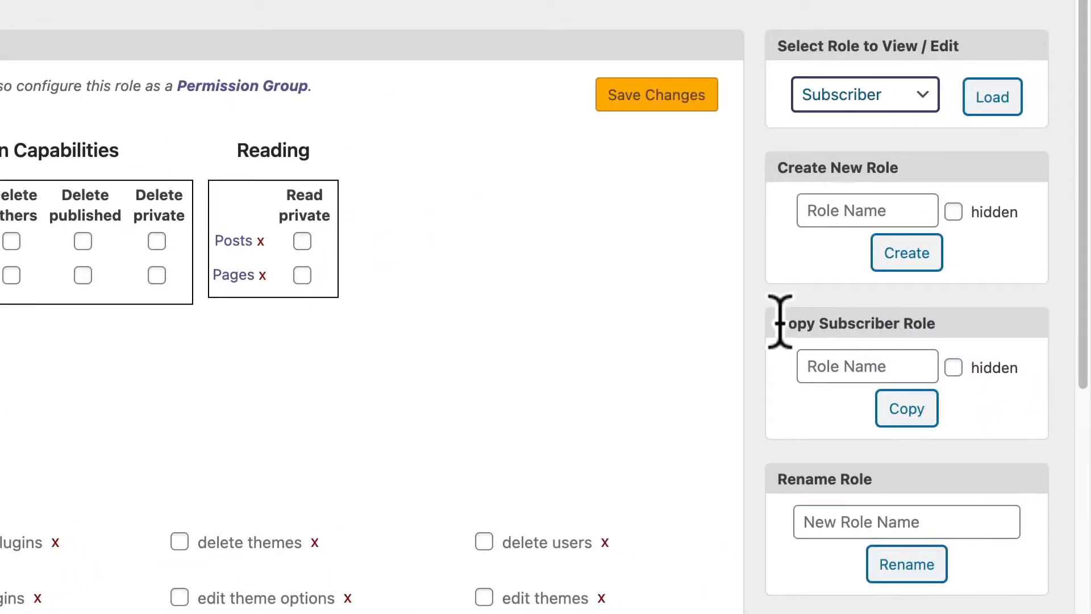
- Copy the Subscriber role to a new role named "Beaver Builder User"
{"action": "left_click_drag", "start_coordinate": [779, 319], "coordinate": [944, 331]}
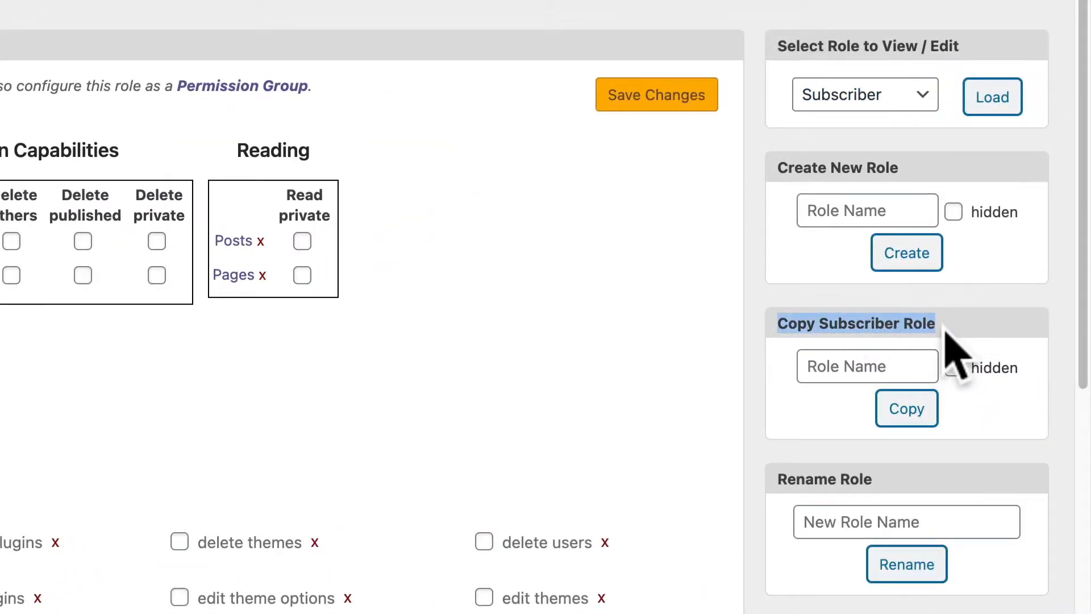
{"action": "left_click", "coordinate": [864, 360]}
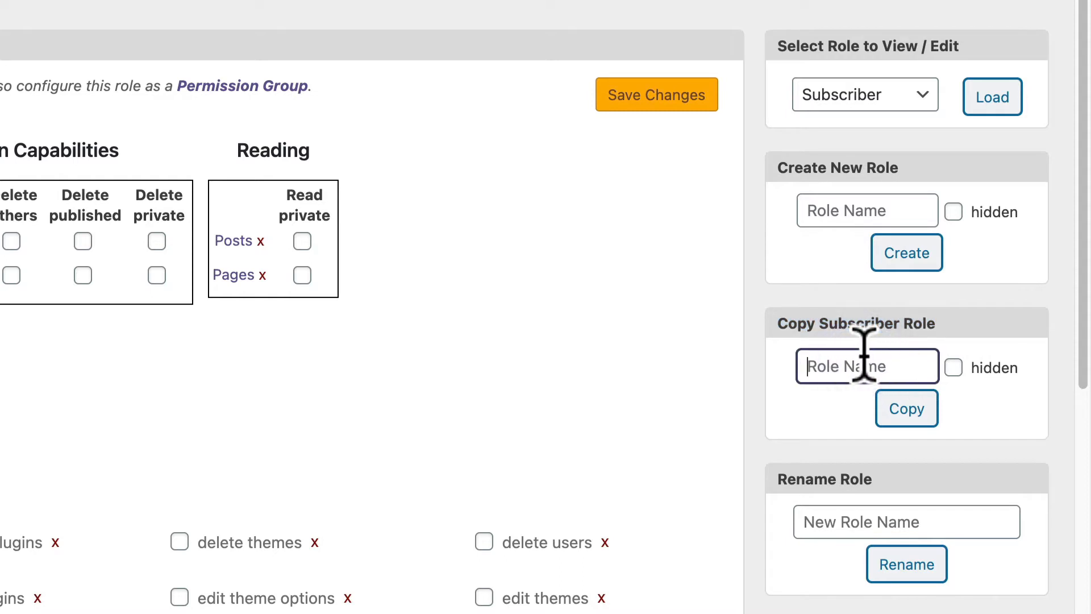
{"action": "type", "text": "Beavve"}
{"action": "key", "text": "BackSpace"}
{"action": "key", "text": "BackSpace"}
{"action": "type", "text": "e"}
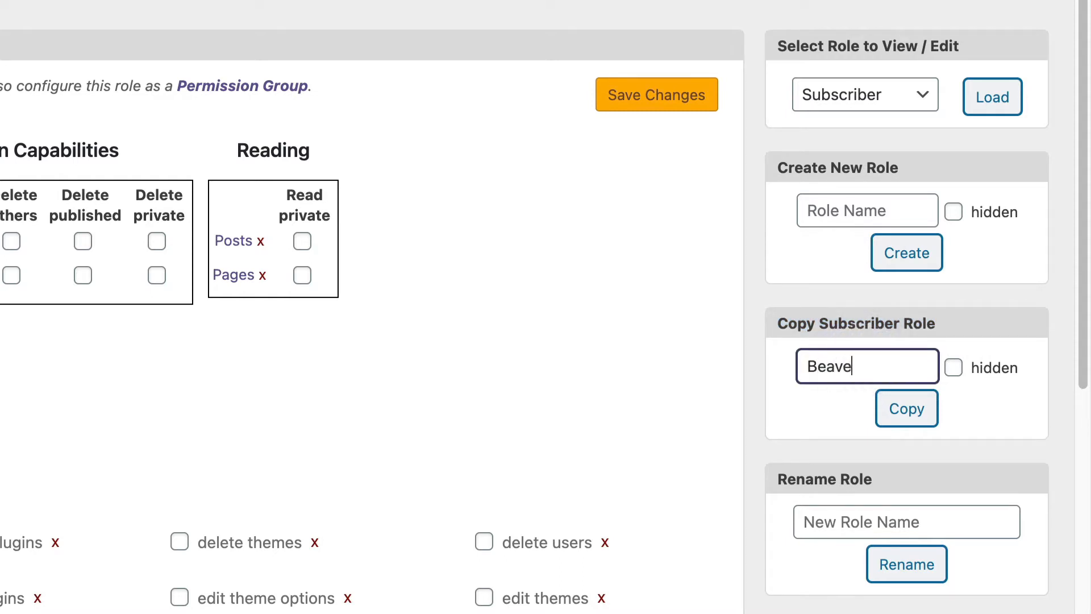
{"action": "type", "text": "r Builder User"}
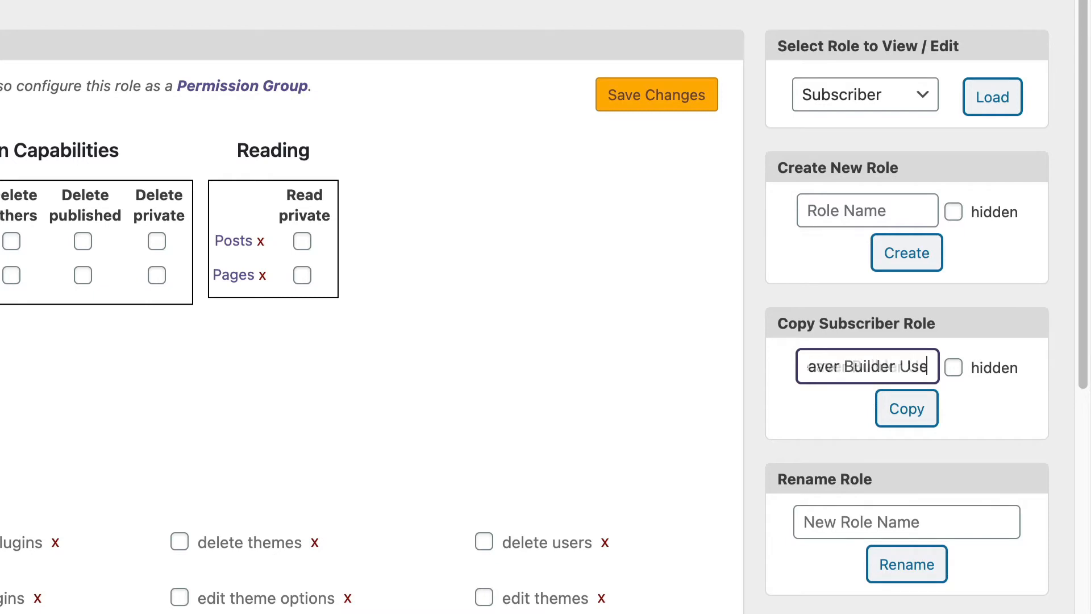
{"action": "left_click", "coordinate": [908, 408]}
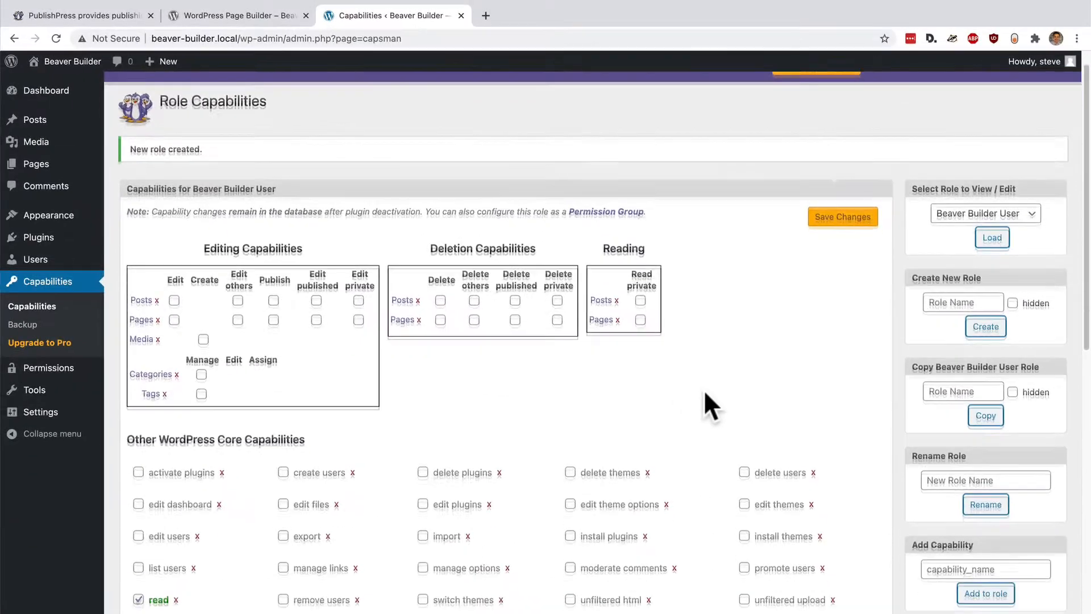
- Enable "Use create_posts capability" in the type-specific capabilities and update the settings
{"action": "scroll", "coordinate": [545, 393], "scroll_direction": "down", "scroll_amount": 9}
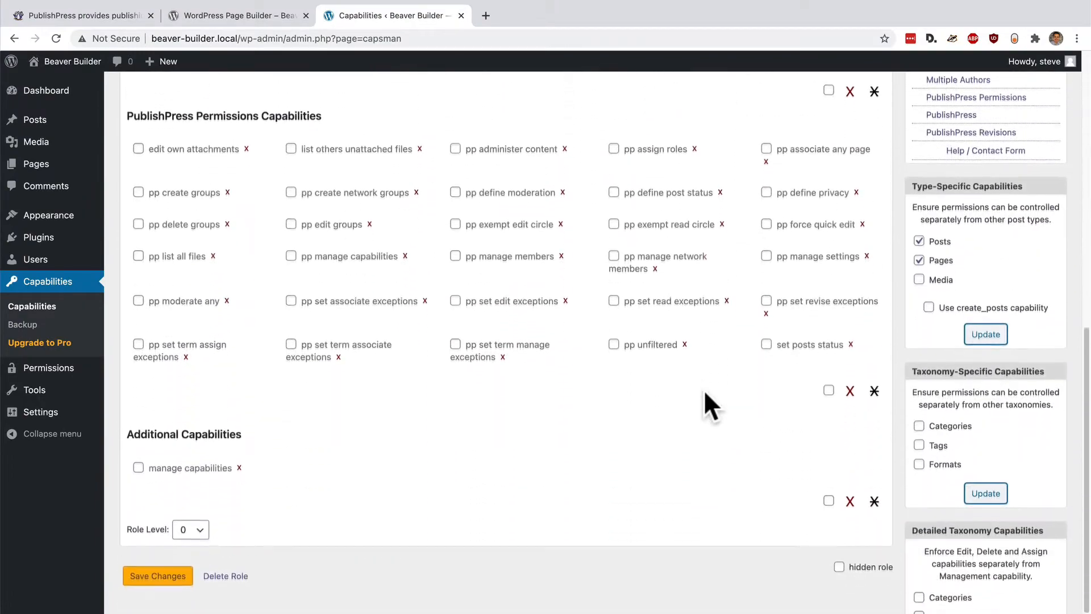
{"action": "scroll", "coordinate": [705, 393], "scroll_direction": "up", "scroll_amount": 7}
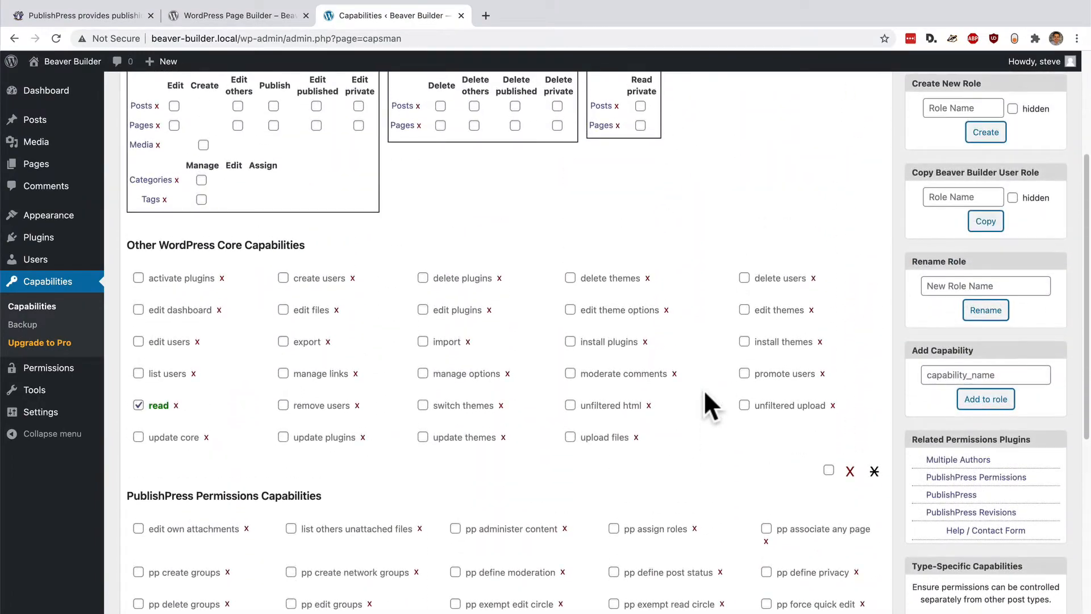
{"action": "scroll", "coordinate": [705, 392], "scroll_direction": "up", "scroll_amount": 3}
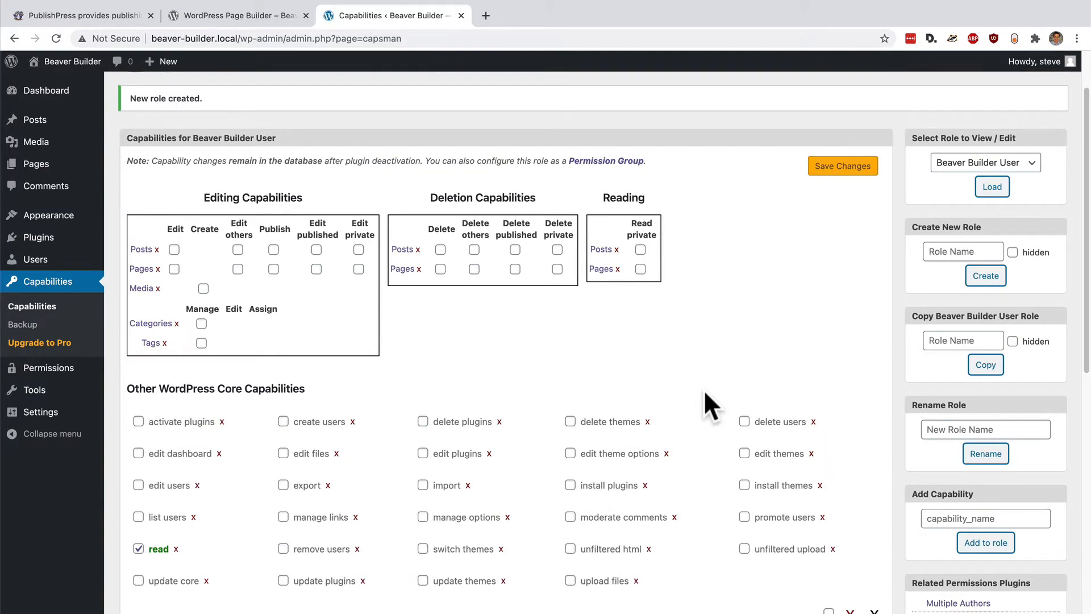
{"action": "scroll", "coordinate": [704, 390], "scroll_direction": "down", "scroll_amount": 5}
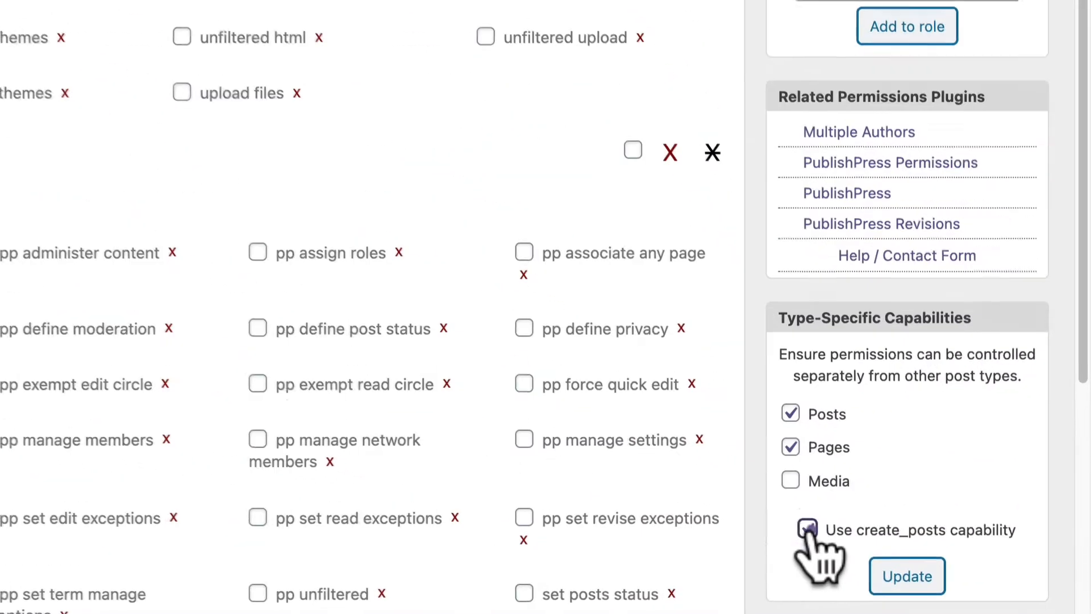
{"action": "left_click", "coordinate": [929, 574]}
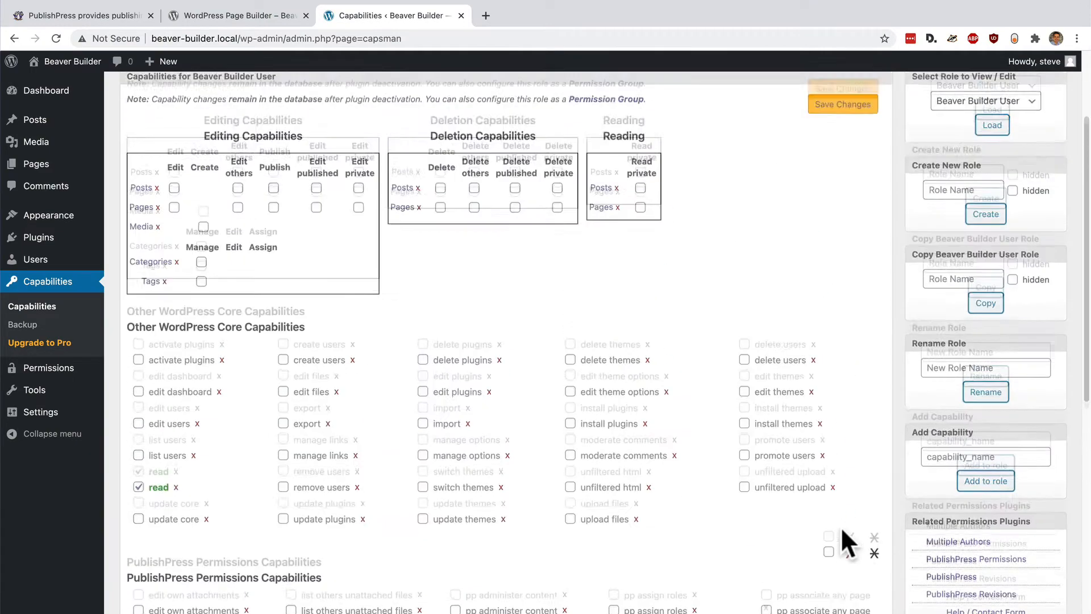
{"action": "scroll", "coordinate": [840, 526], "scroll_direction": "up", "scroll_amount": 2}
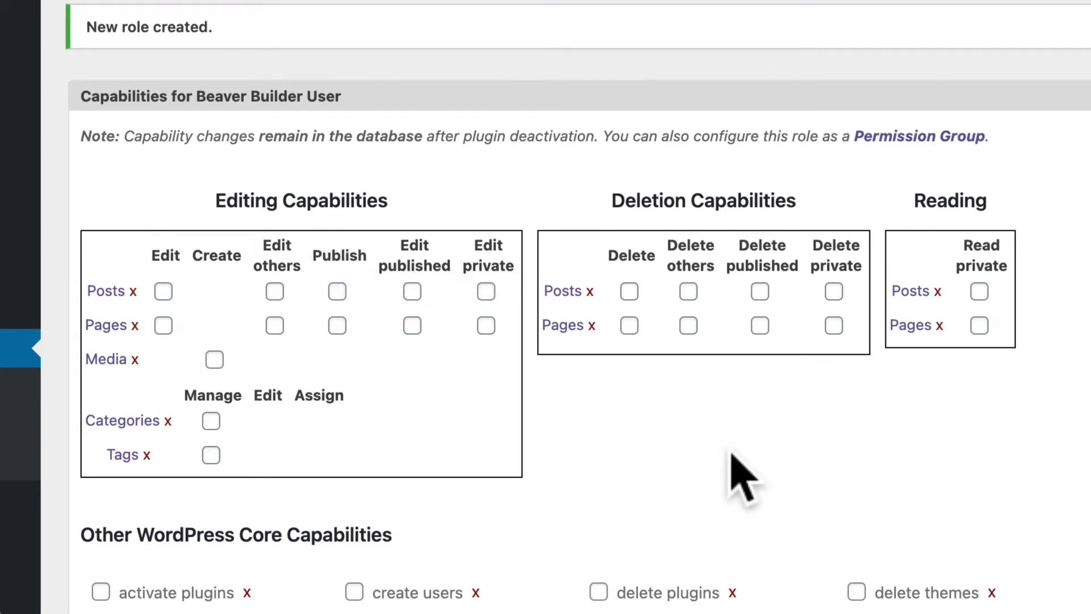
{"action": "scroll", "coordinate": [741, 477], "scroll_direction": "down", "scroll_amount": 2}
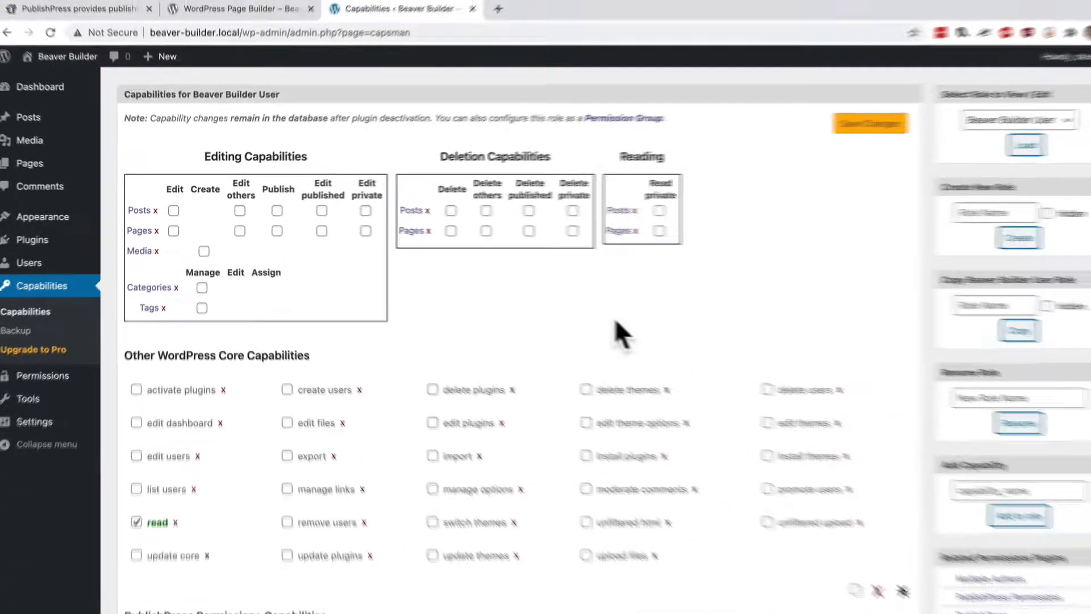
{"action": "scroll", "coordinate": [602, 326], "scroll_direction": "down", "scroll_amount": 4}
{"action": "scroll", "coordinate": [881, 483], "scroll_direction": "down", "scroll_amount": 2}
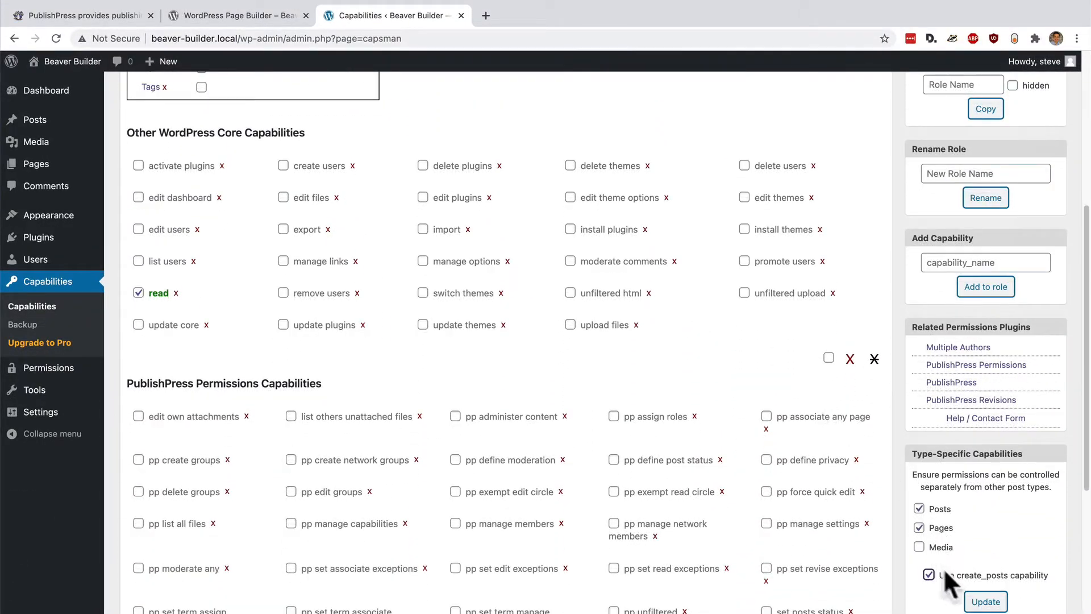
{"action": "left_click", "coordinate": [985, 603]}
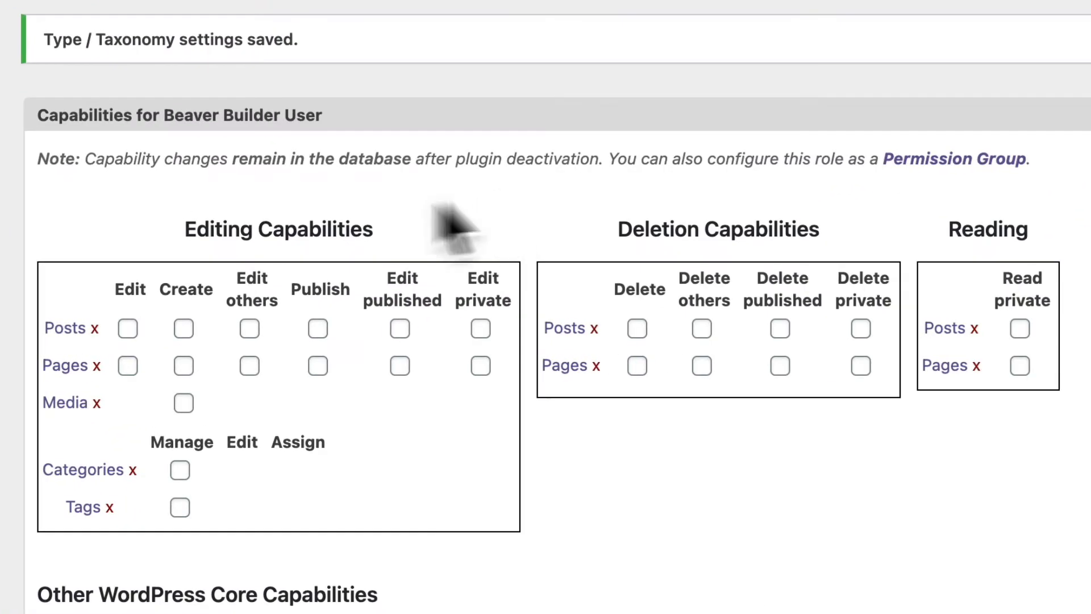
- Deny the Beaver Builder User role all Posts editing capabilities except Edit, grant Edit, and save the changes
{"action": "left_click", "coordinate": [93, 330]}
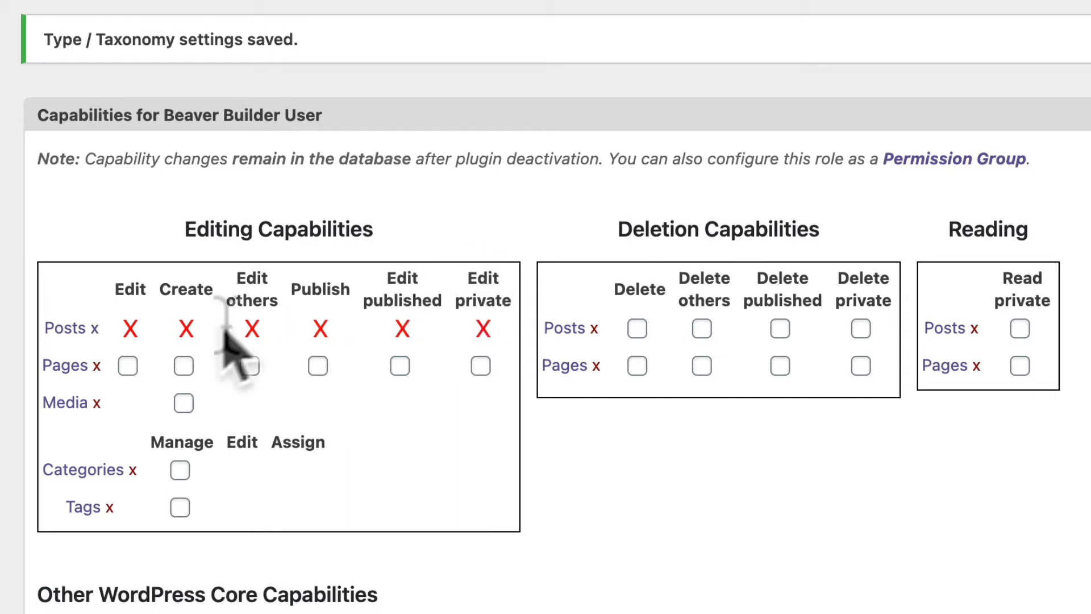
{"action": "left_click", "coordinate": [128, 329]}
{"action": "left_click", "coordinate": [129, 329]}
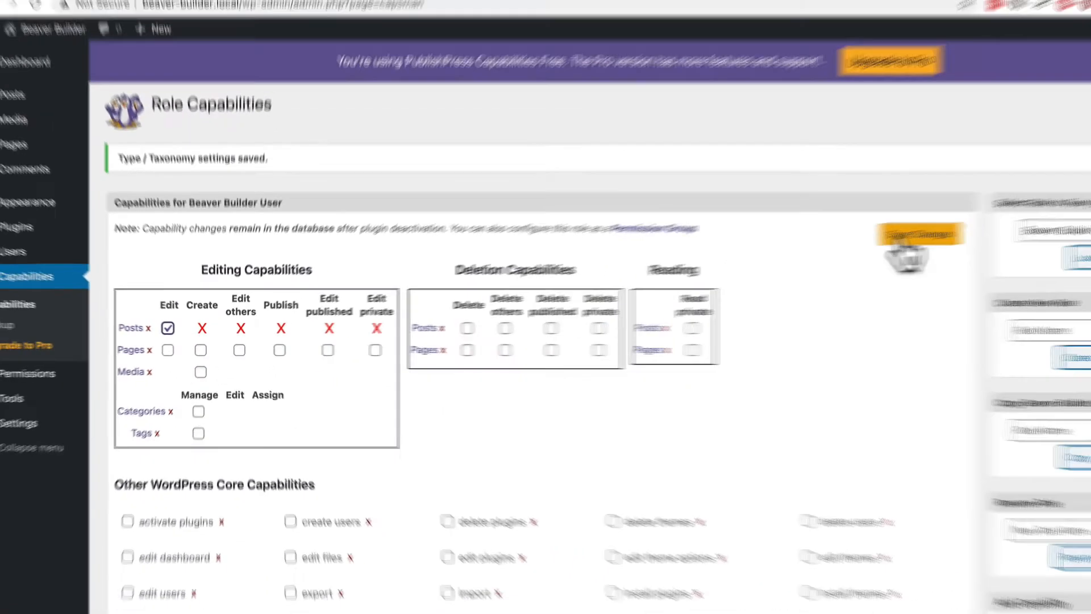
{"action": "left_click", "coordinate": [829, 246]}
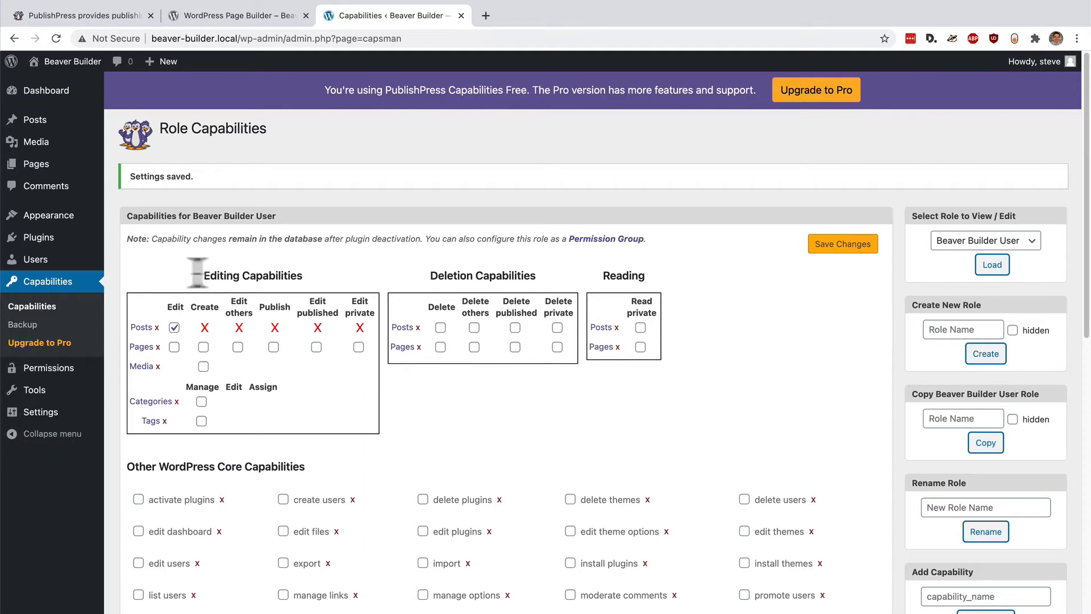
- Begin adding a new user to the site with the username "beaverbuilder"
{"action": "left_click", "coordinate": [33, 263]}
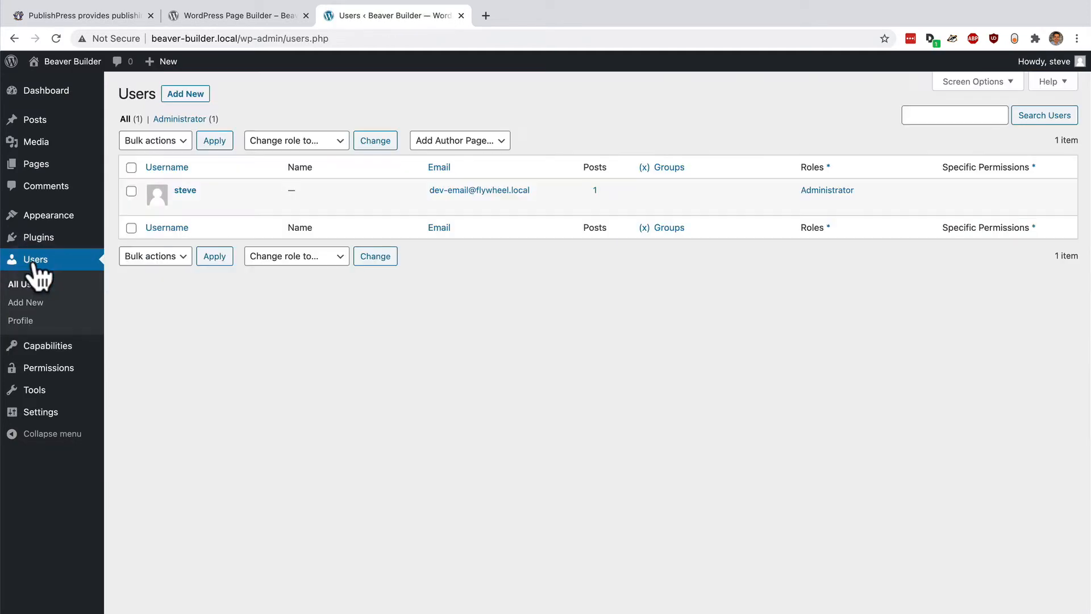
{"action": "left_click", "coordinate": [181, 93]}
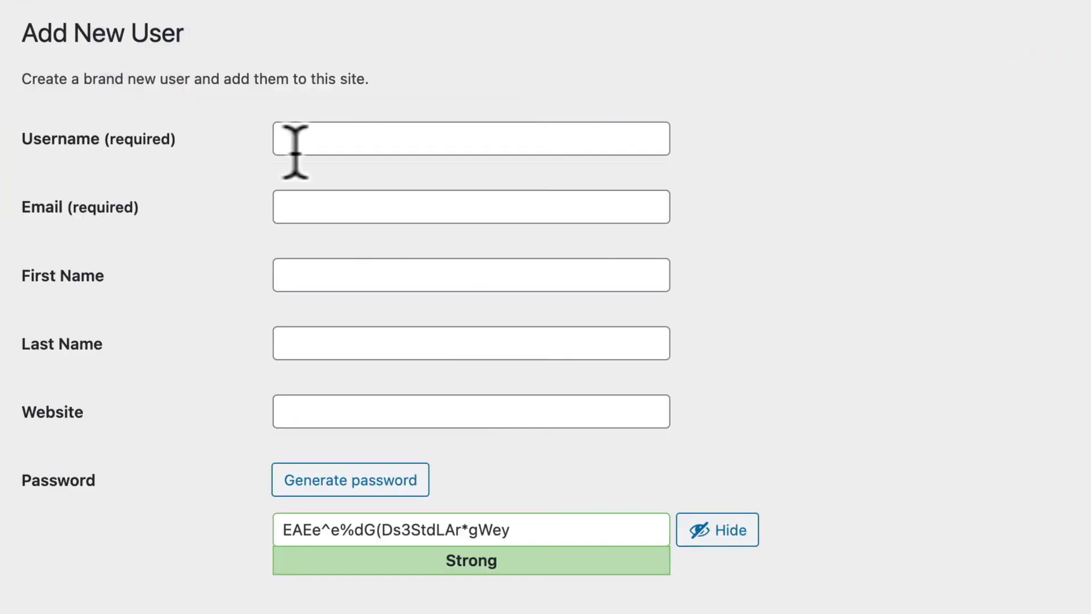
{"action": "left_click", "coordinate": [301, 142]}
{"action": "type", "text": "beaver"}
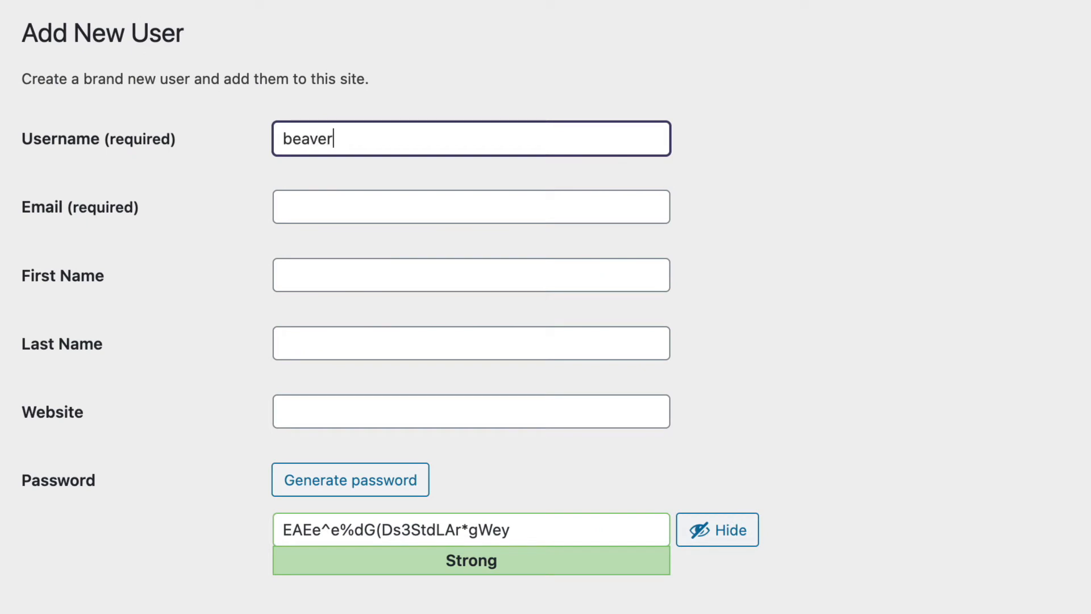
{"action": "type", "text": "builderr"}
{"action": "key", "text": "super+a"}
{"action": "key", "text": "super+c"}
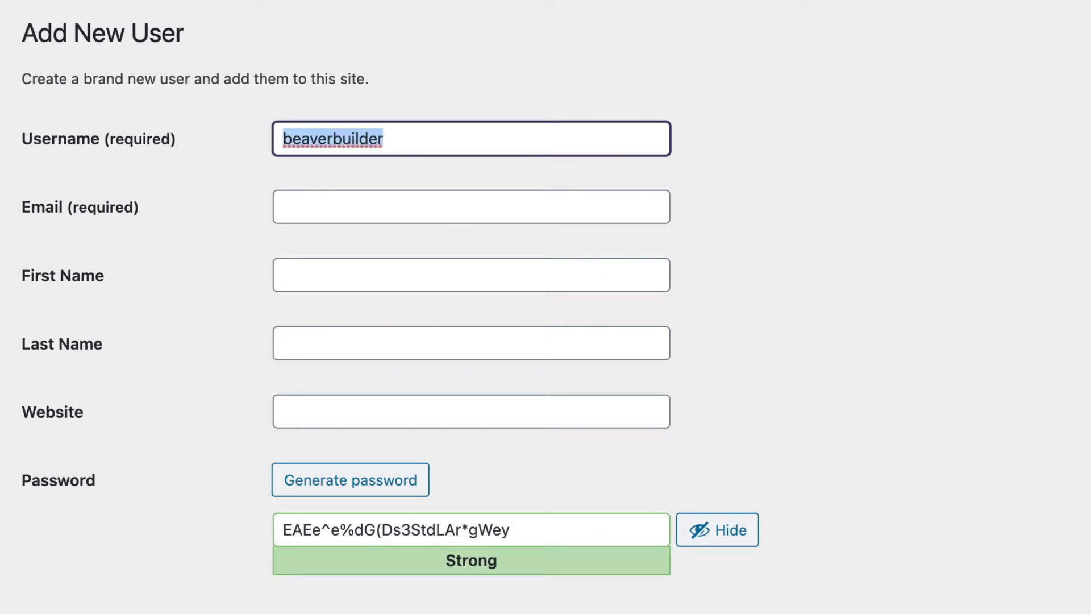
- Fill in the new user's email at example.com and reuse the username as both first name and last name
{"action": "left_click", "coordinate": [367, 206]}
{"action": "key", "text": "super+v"}
{"action": "type", "text": "@"}
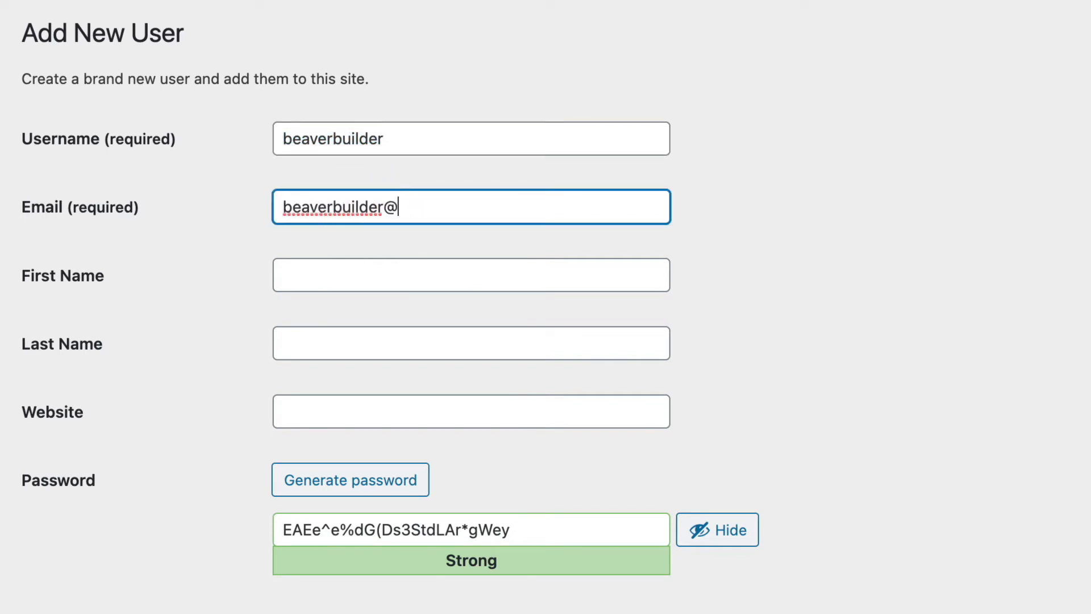
{"action": "type", "text": "example.com"}
{"action": "left_click", "coordinate": [348, 286]}
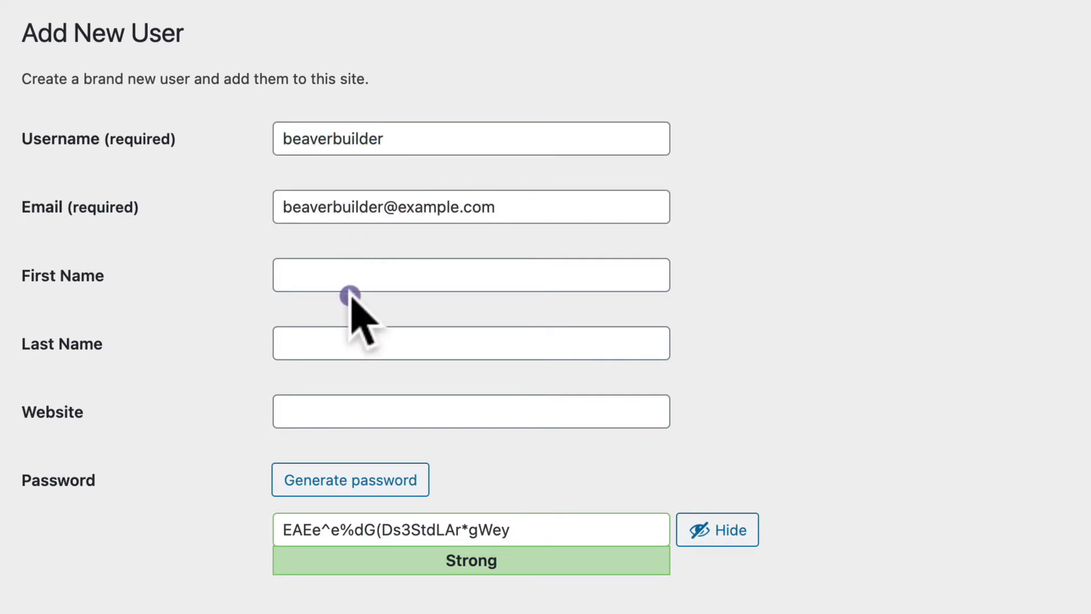
{"action": "key", "text": "super+v"}
{"action": "left_click", "coordinate": [295, 341]}
{"action": "key", "text": "super+v"}
- Assign the Beaver Builder User role, turn off the new-account email notification, and add the user
{"action": "scroll", "coordinate": [295, 341], "scroll_direction": "down", "scroll_amount": 5}
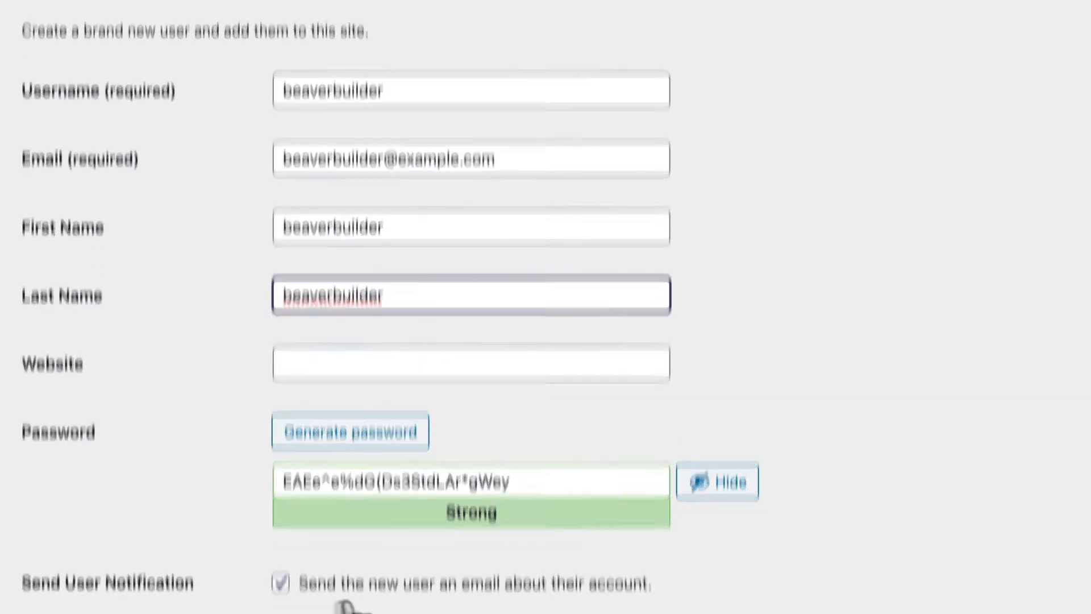
{"action": "left_click", "coordinate": [317, 399]}
{"action": "left_click", "coordinate": [312, 372]}
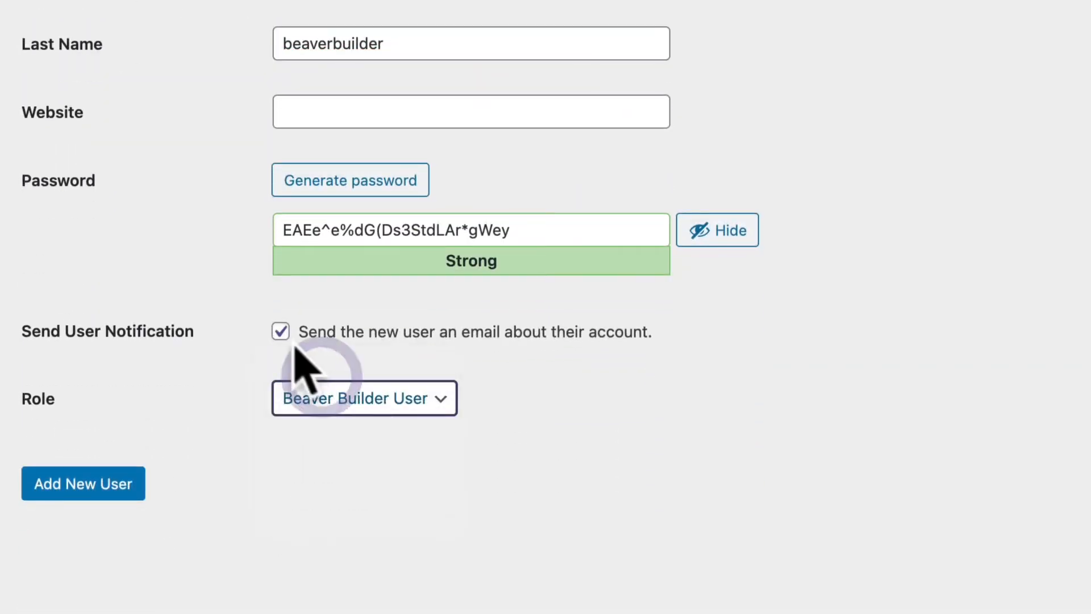
{"action": "left_click", "coordinate": [281, 331]}
{"action": "left_click", "coordinate": [98, 482]}
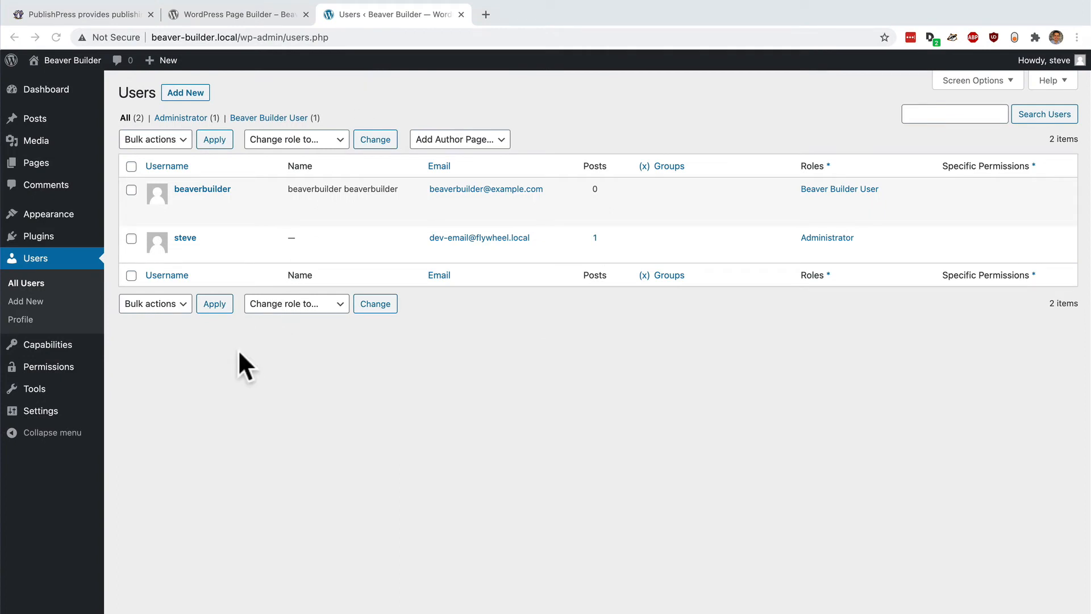
- Open the Beaver Builder User Access settings and check which roles have Builder Access
{"action": "mouse_move", "coordinate": [57, 411]}
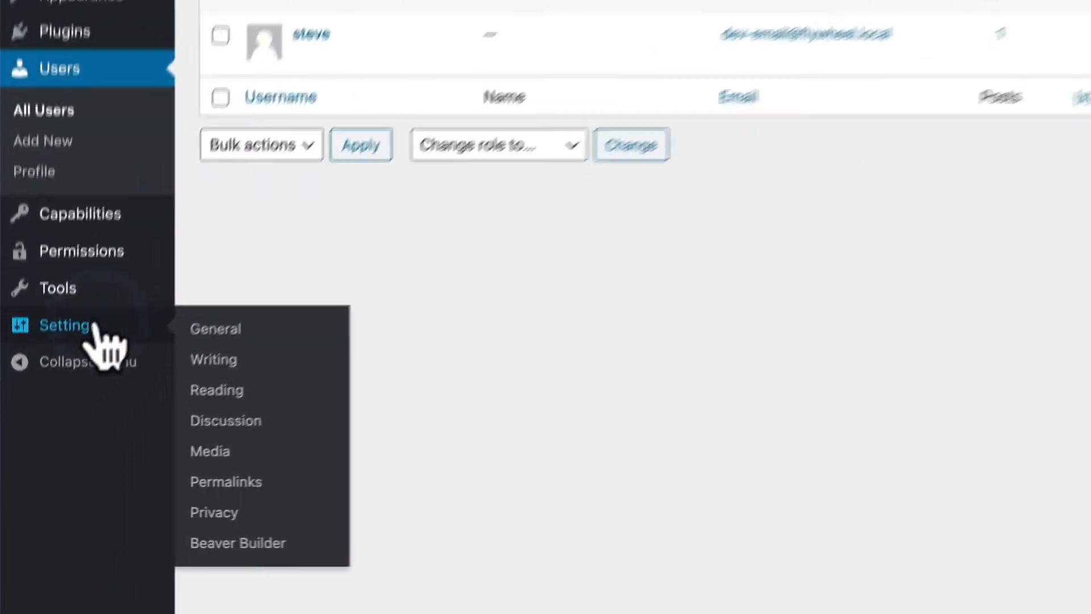
{"action": "left_click", "coordinate": [230, 543]}
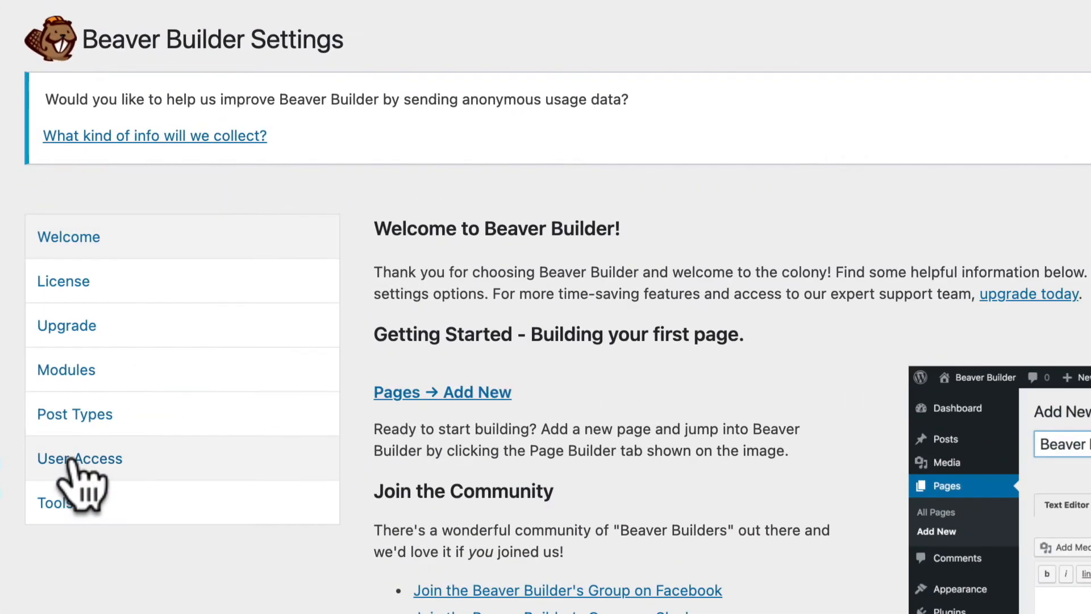
{"action": "left_click", "coordinate": [71, 460]}
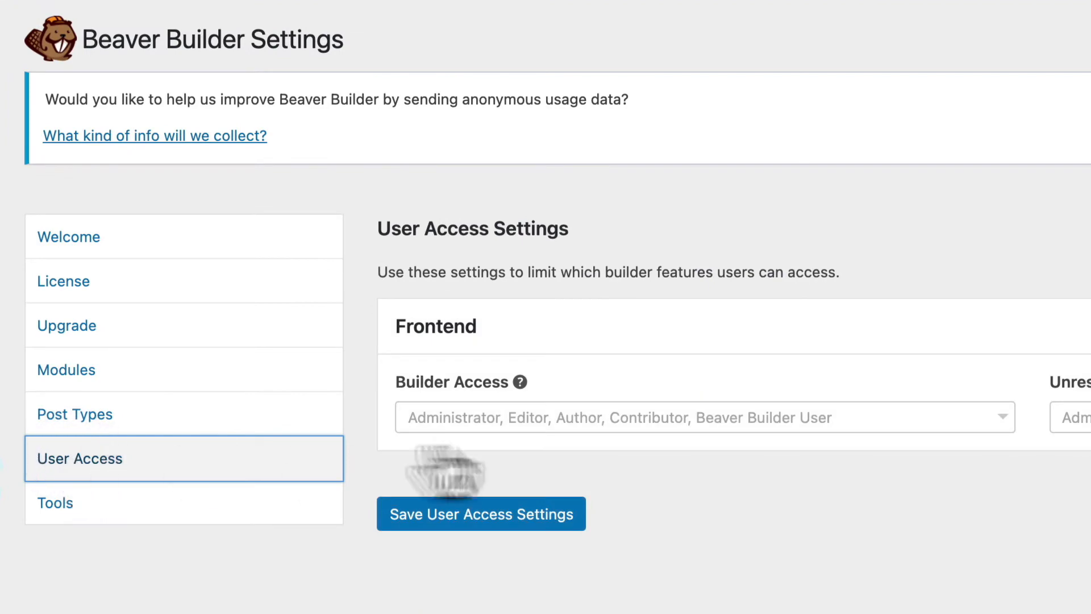
{"action": "left_click", "coordinate": [551, 423]}
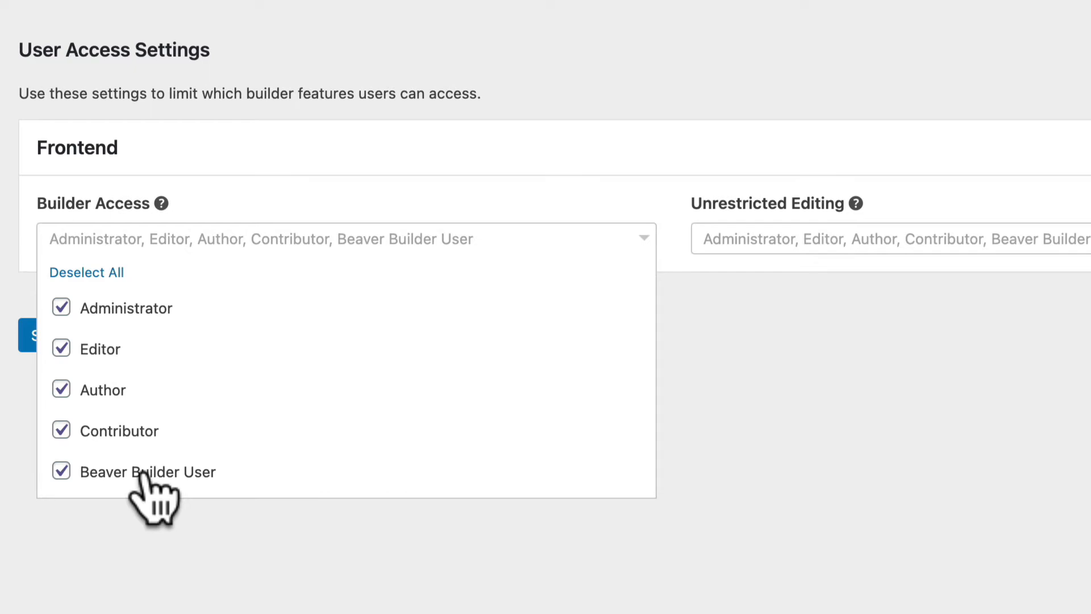
{"action": "left_click", "coordinate": [80, 458]}
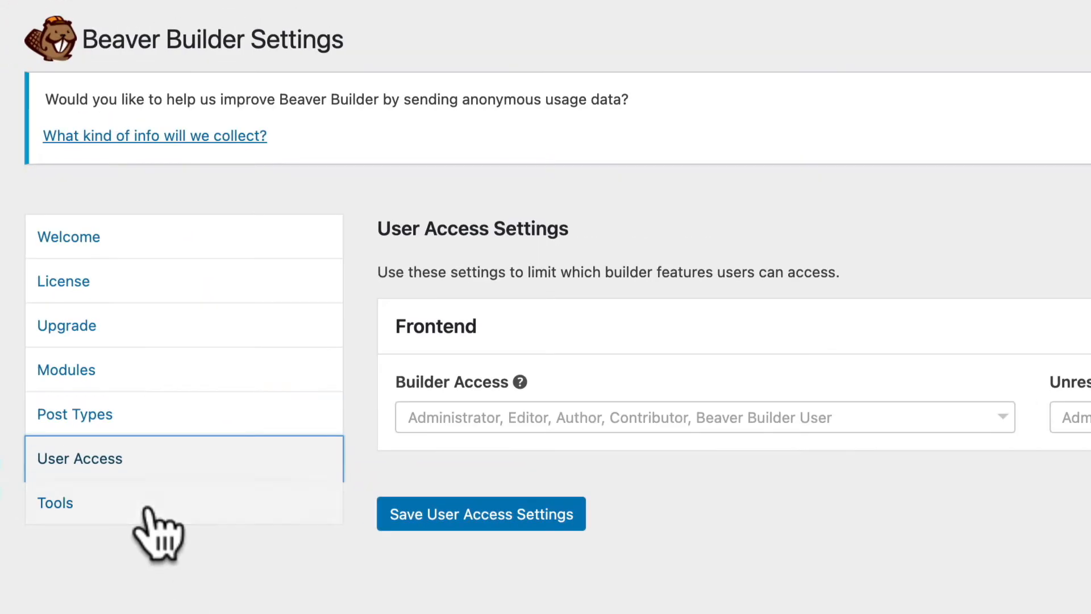
- Enable the Posts post type for the builder in the Beaver Builder settings and save
{"action": "left_click", "coordinate": [92, 419]}
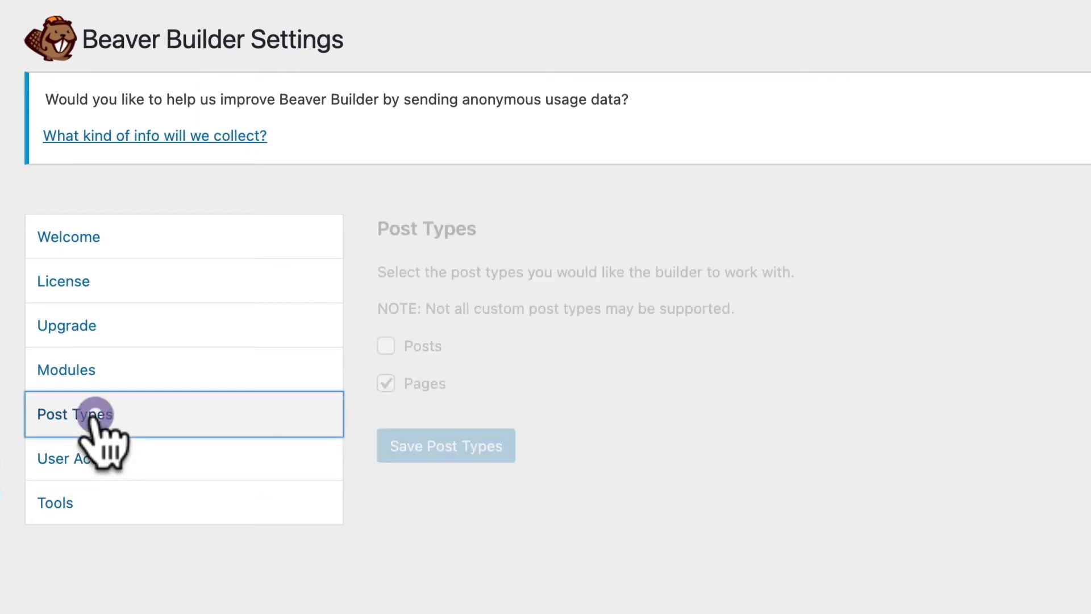
{"action": "left_click", "coordinate": [385, 348]}
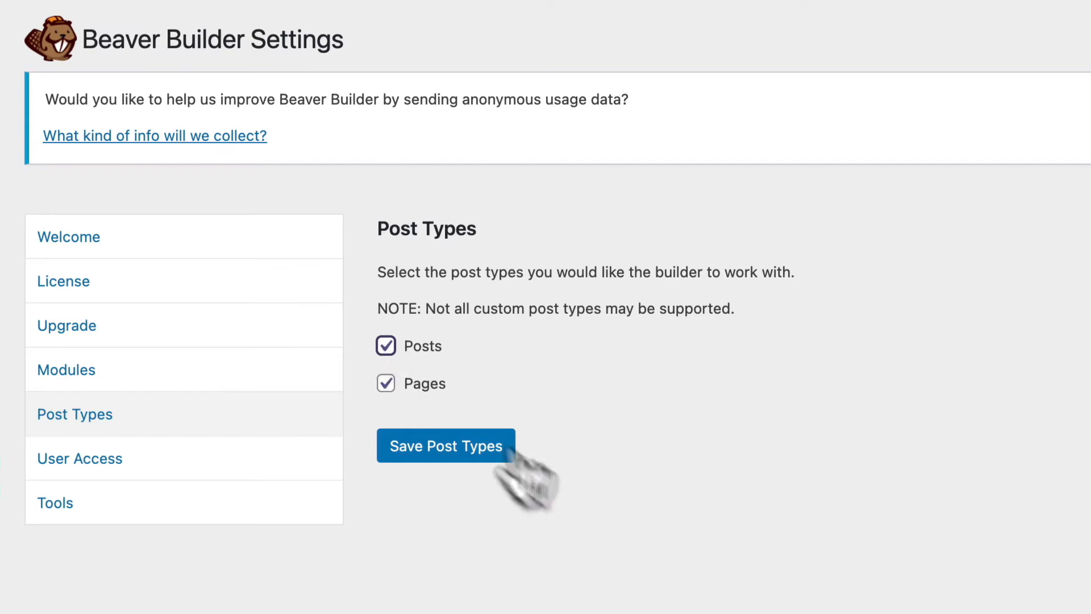
{"action": "left_click", "coordinate": [455, 441]}
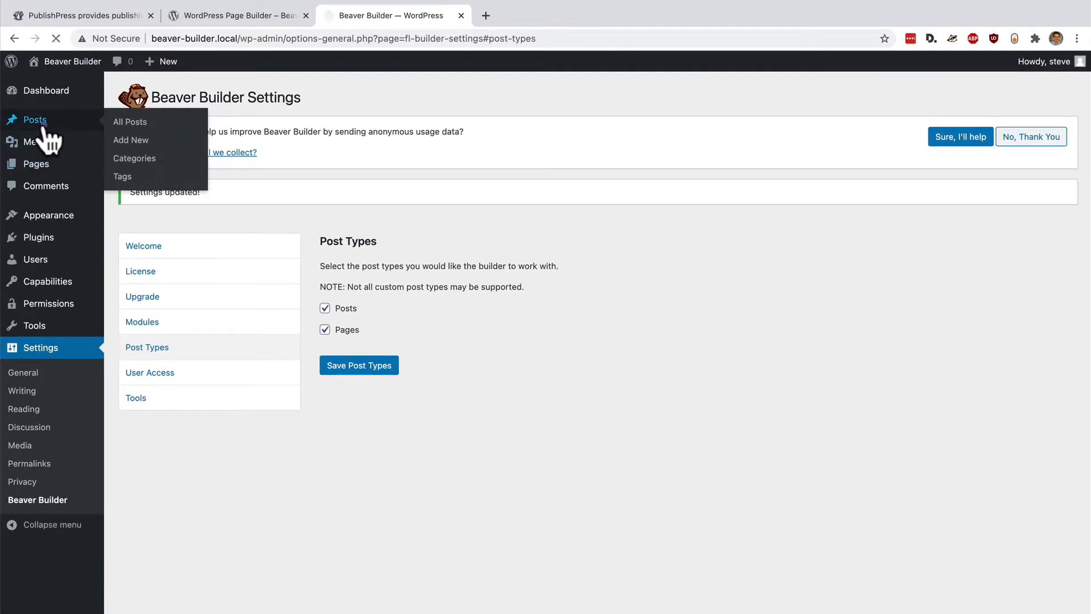
- Launch Beaver Builder on the post "Beaver Builder Post" and decline the introductory tour
{"action": "left_click", "coordinate": [44, 120]}
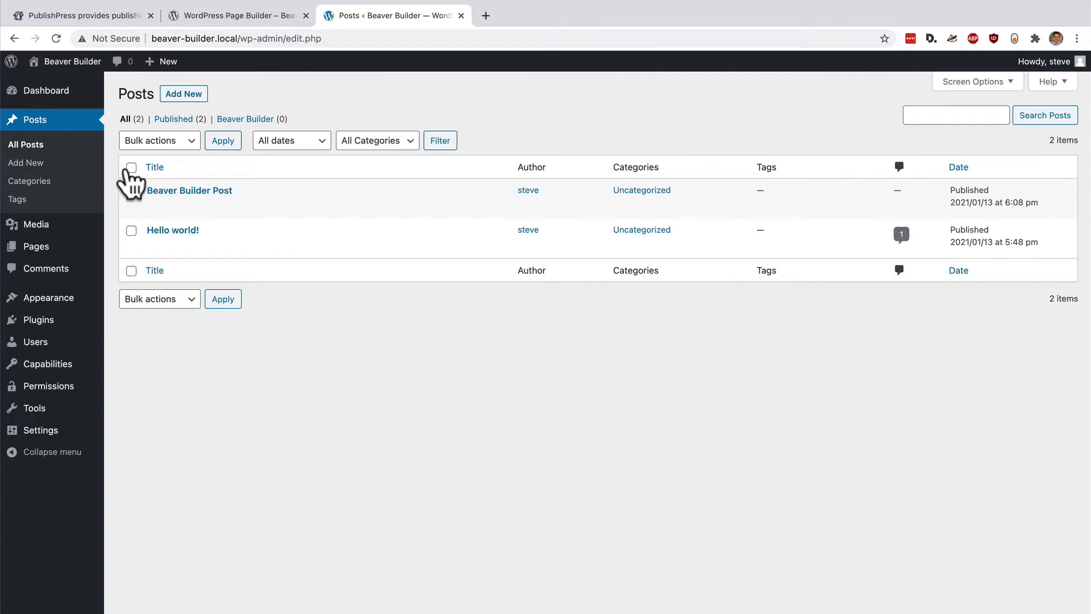
{"action": "mouse_move", "coordinate": [154, 191]}
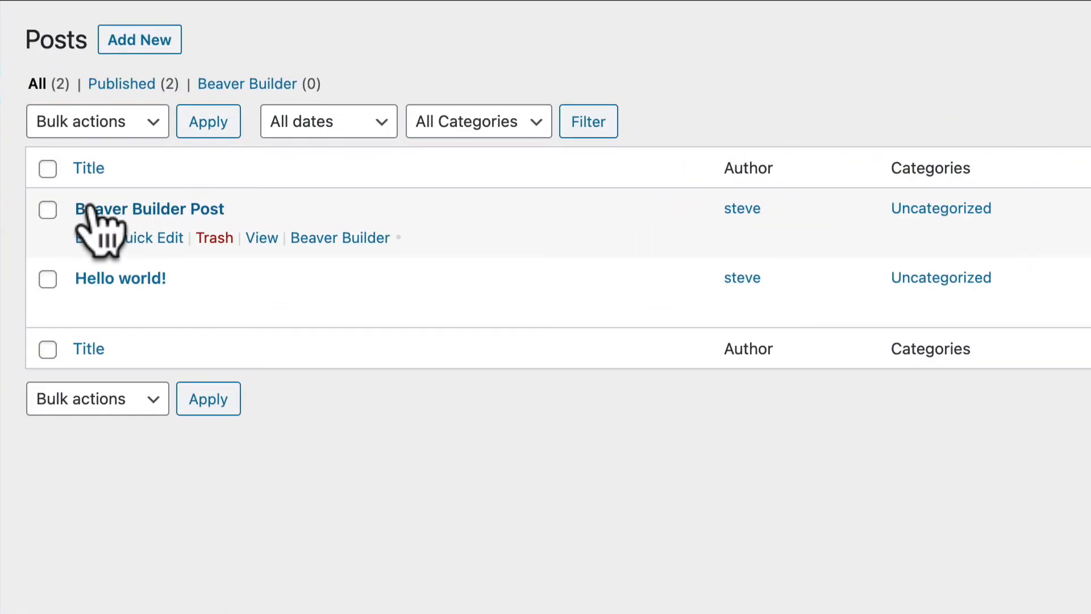
{"action": "left_click", "coordinate": [322, 237]}
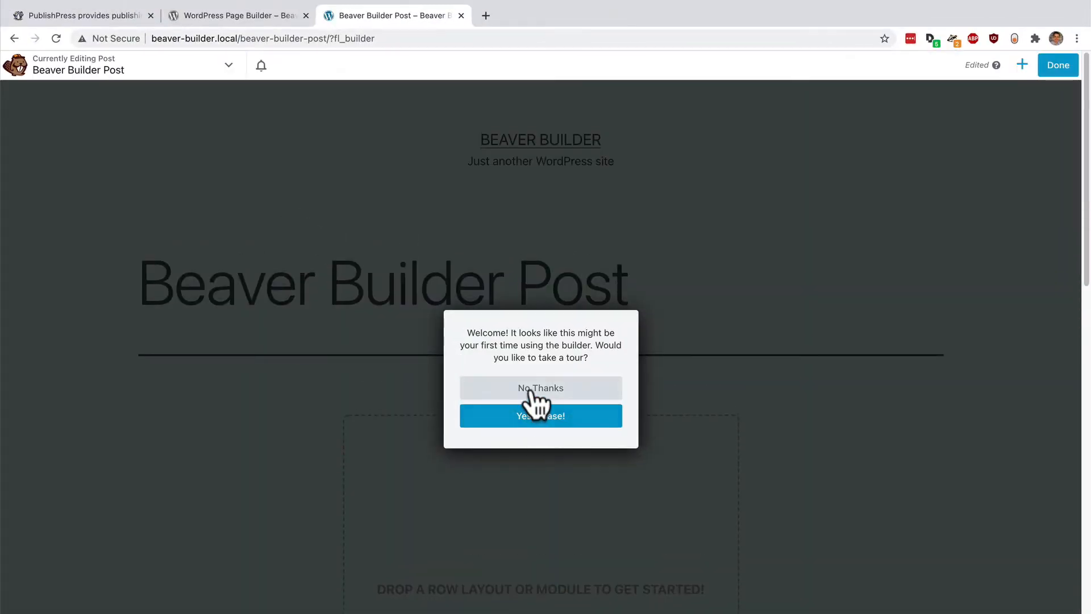
{"action": "left_click", "coordinate": [533, 392]}
- Add a Text Editor module containing "Hello" to the post's empty layout, save the module, and publish the post
{"action": "left_click_drag", "start_coordinate": [870, 278], "coordinate": [500, 463]}
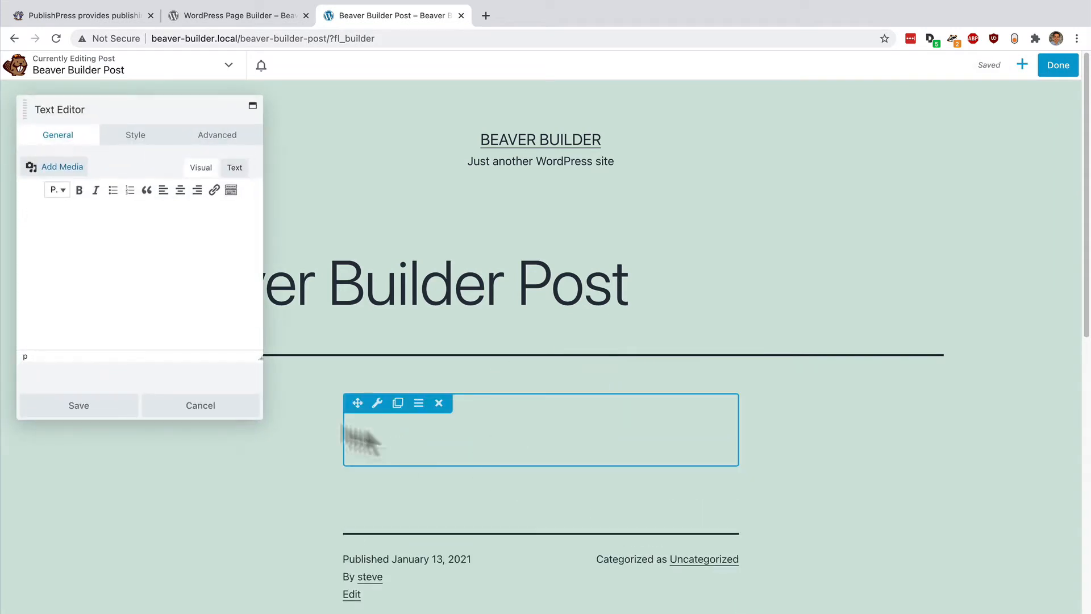
{"action": "type", "text": "Hello"}
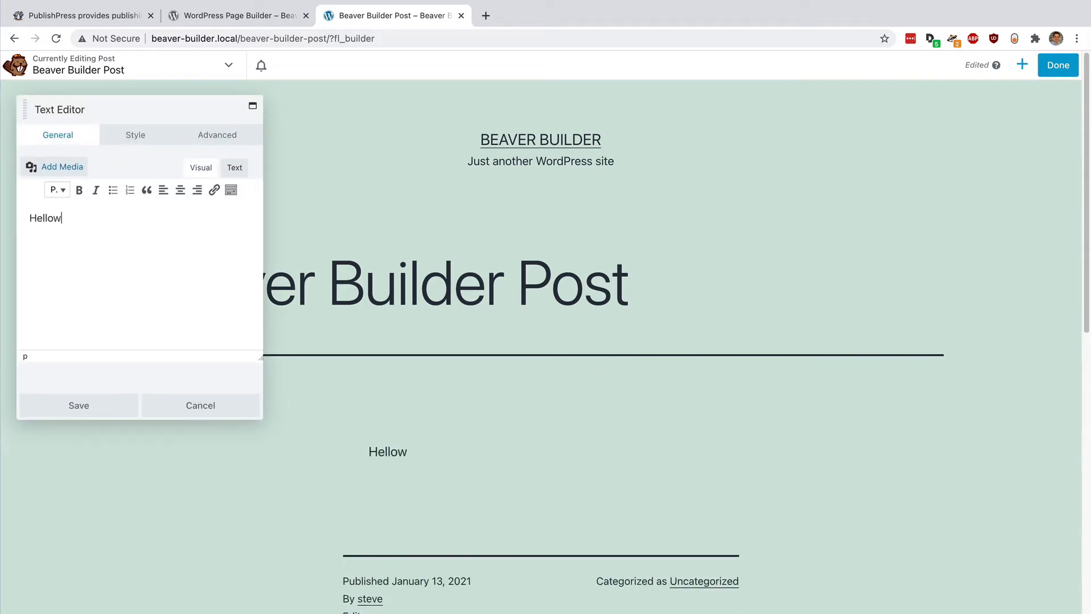
{"action": "type", "text": "w"}
{"action": "key", "text": "BackSpace"}
{"action": "left_click", "coordinate": [80, 406]}
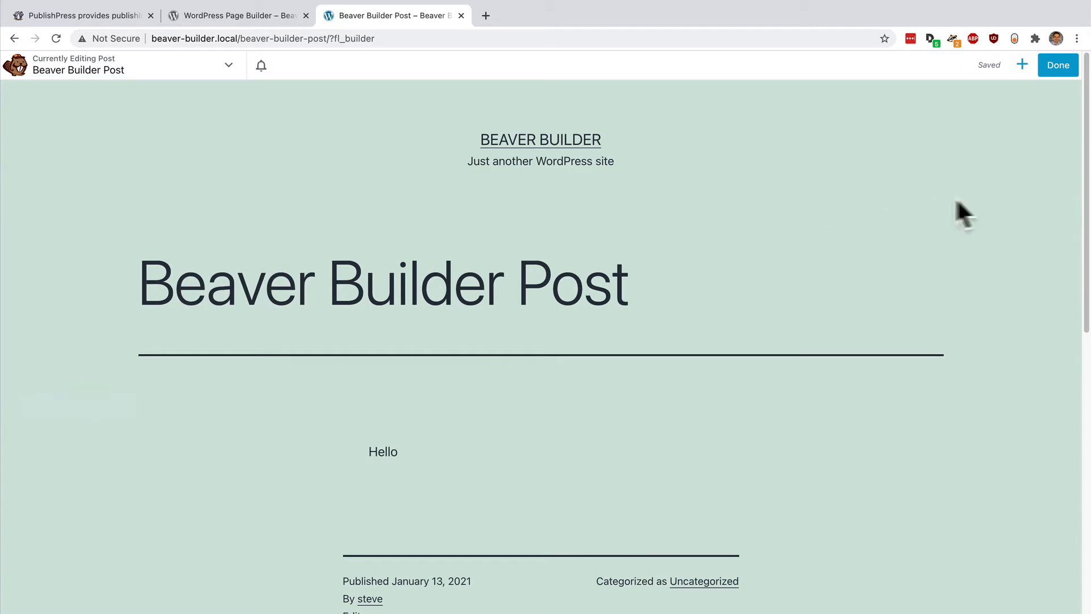
{"action": "left_click", "coordinate": [1057, 67]}
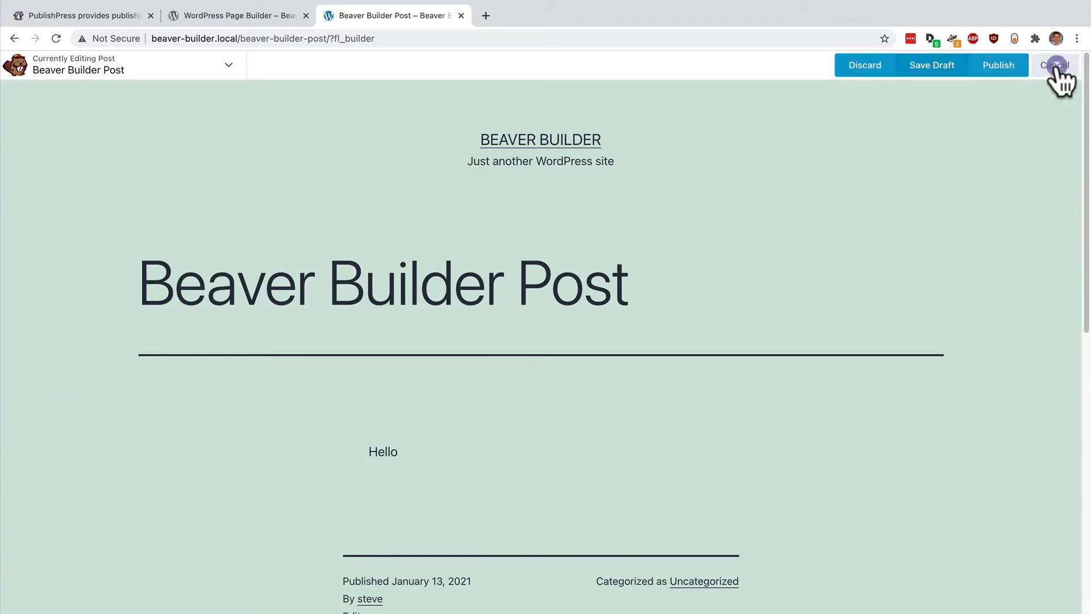
{"action": "left_click", "coordinate": [991, 77]}
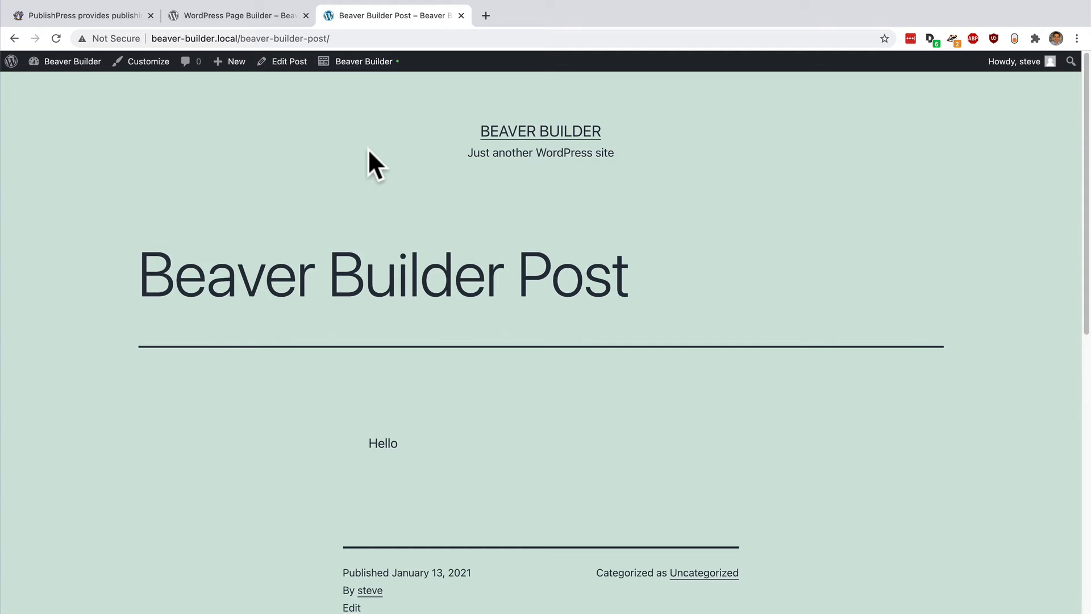
- Open the published post in the WordPress editor and collapse its "Permissions: Read this Post" section
{"action": "left_click", "coordinate": [295, 62]}
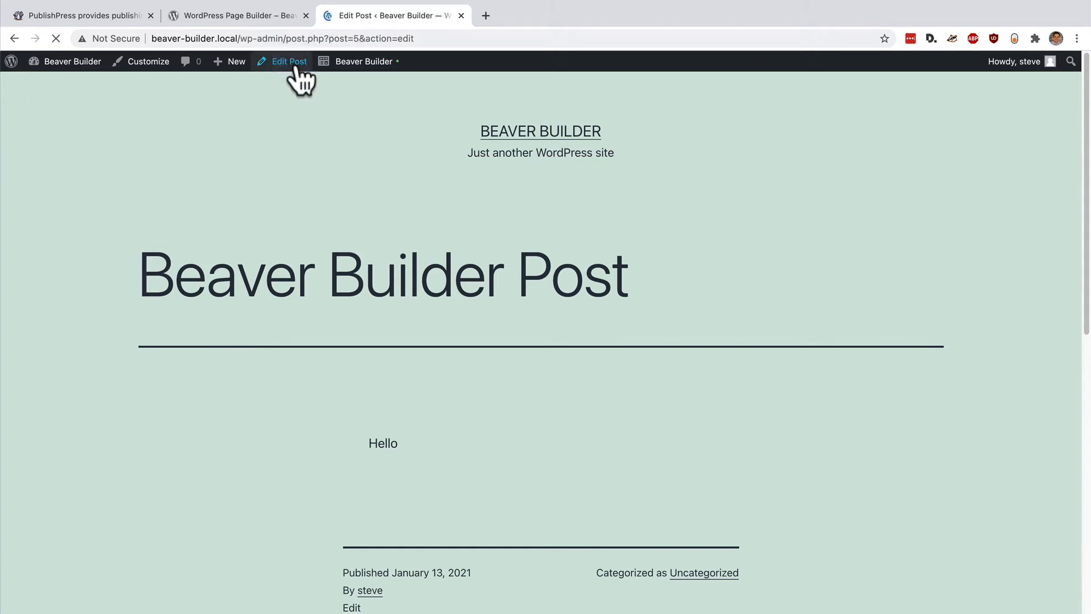
{"action": "scroll", "coordinate": [211, 339], "scroll_direction": "down", "scroll_amount": 3}
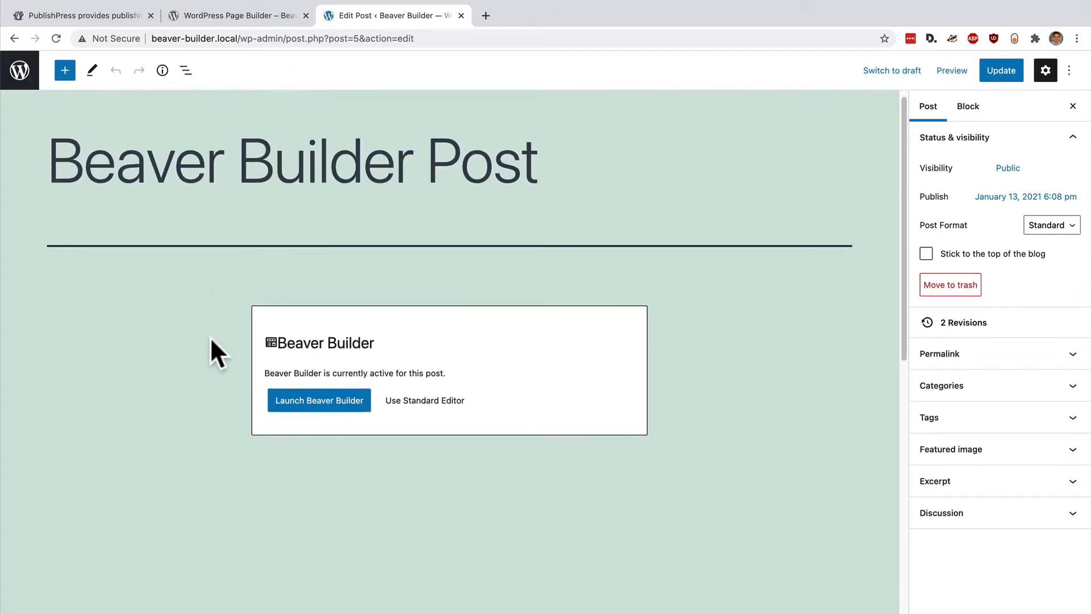
{"action": "scroll", "coordinate": [211, 338], "scroll_direction": "down", "scroll_amount": 5}
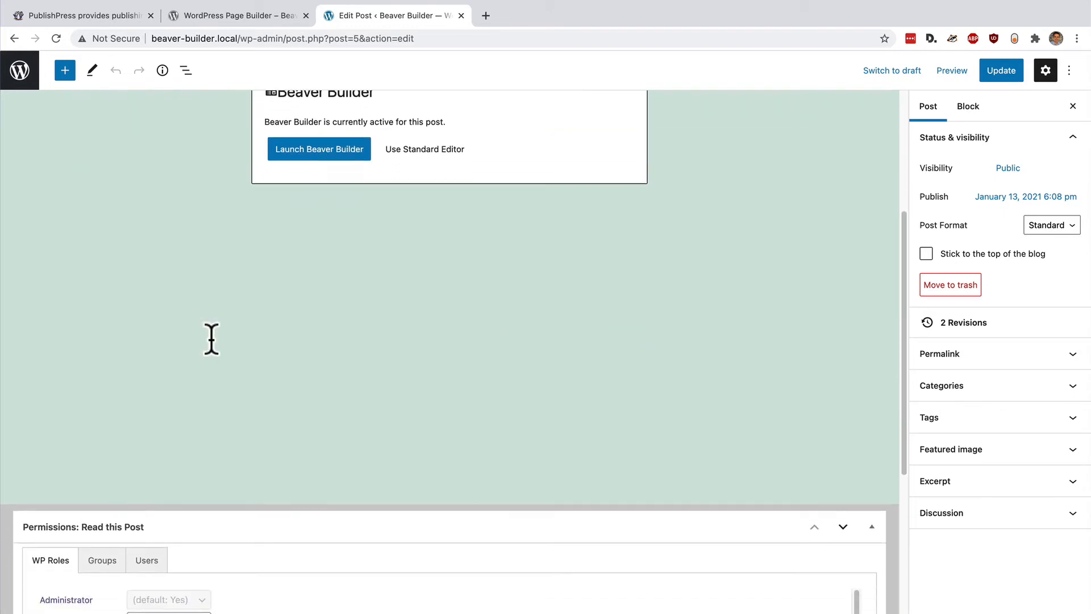
{"action": "scroll", "coordinate": [211, 338], "scroll_direction": "down", "scroll_amount": 2}
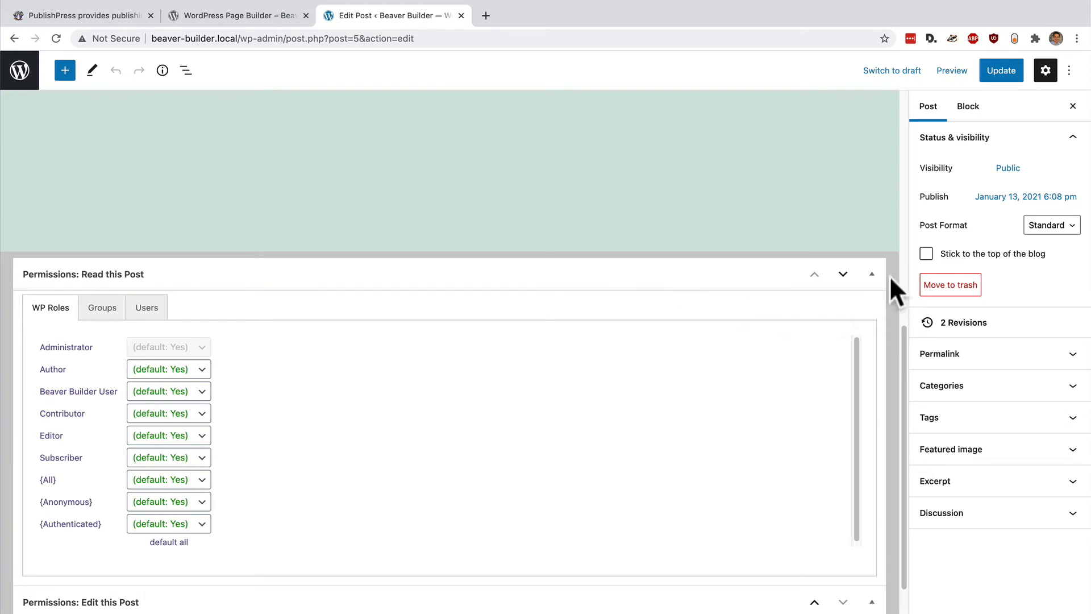
{"action": "left_click", "coordinate": [873, 274]}
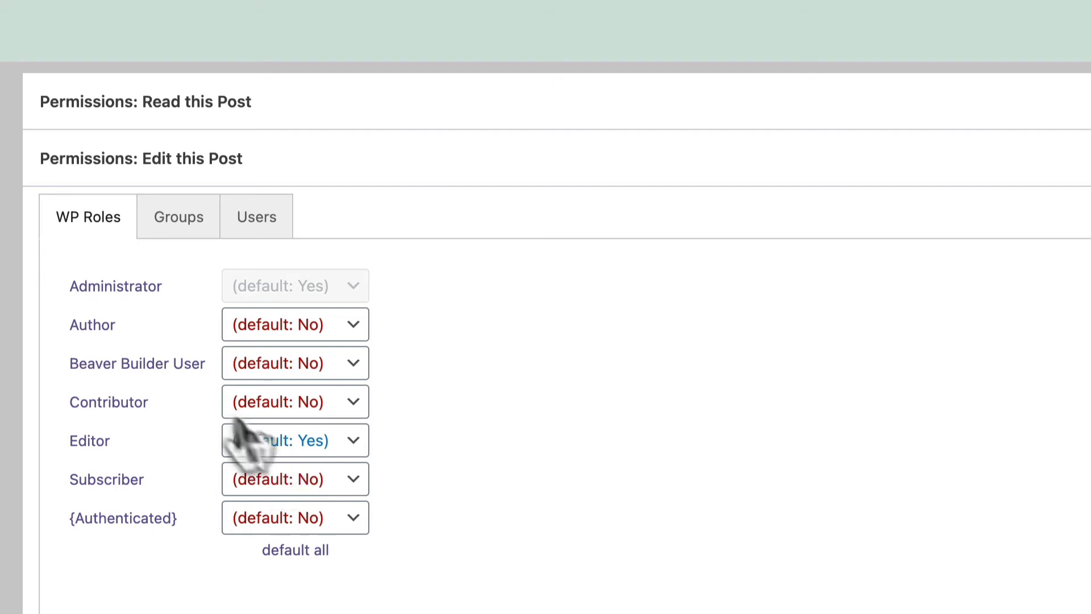
- Set the Beaver Builder User role to Enabled under "Permissions: Edit this Post" and update the post
{"action": "left_click", "coordinate": [250, 375]}
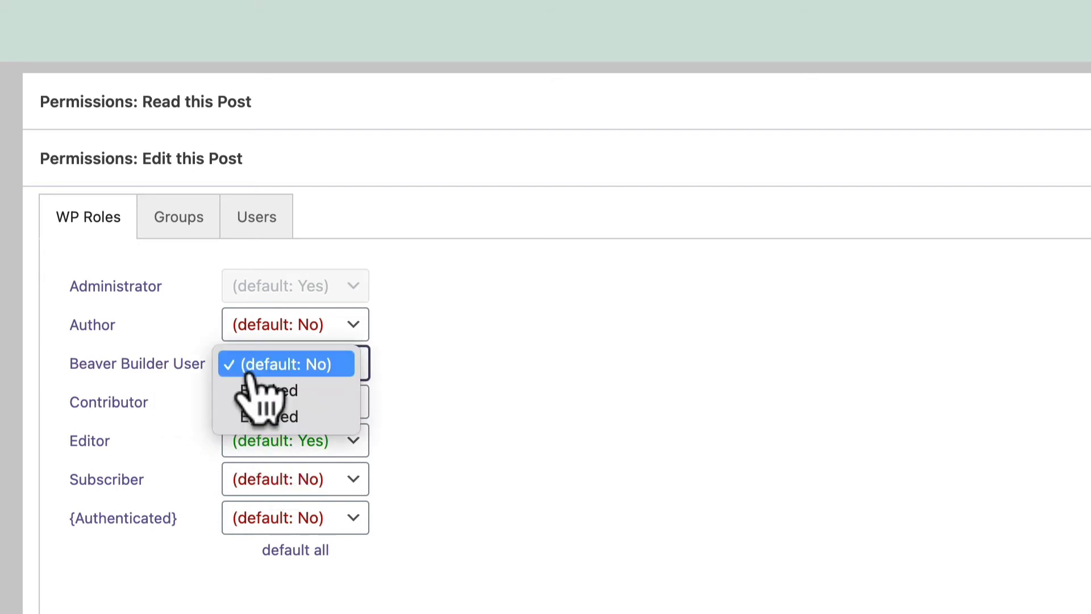
{"action": "left_click", "coordinate": [253, 417]}
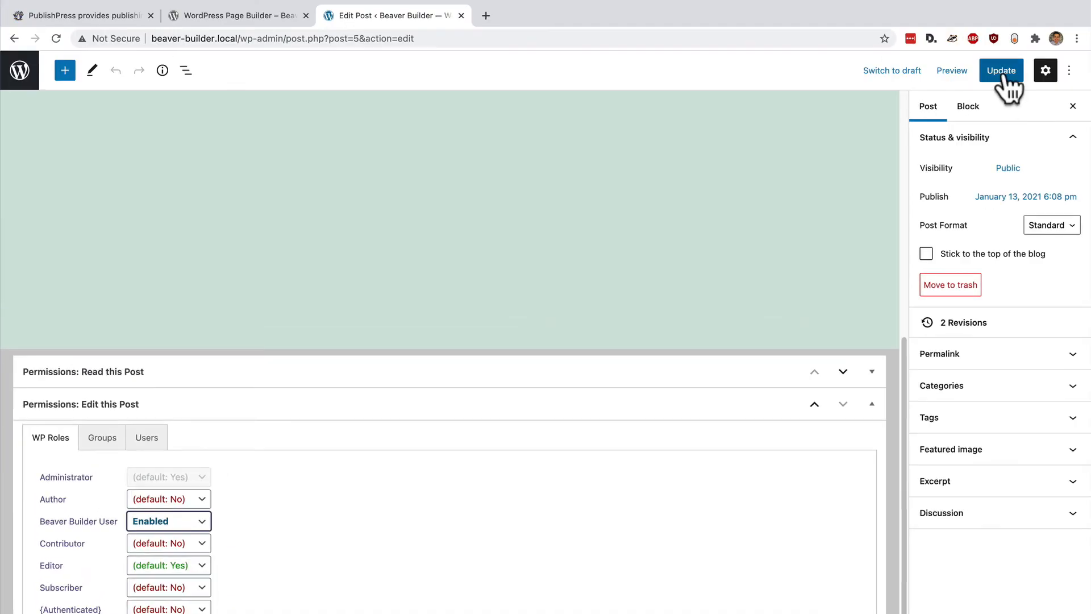
{"action": "left_click", "coordinate": [1004, 70]}
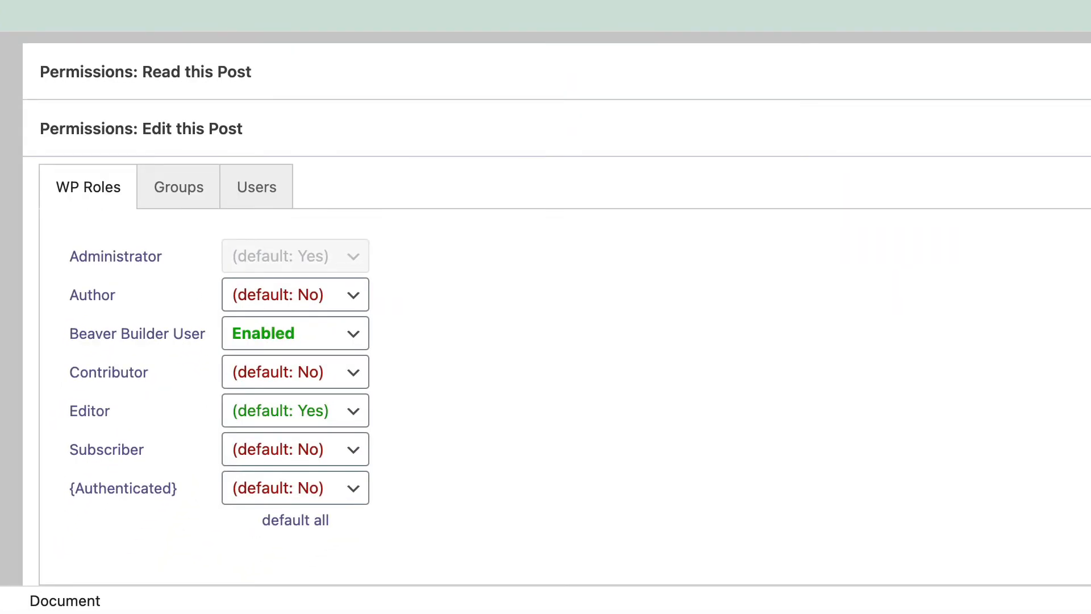
- Search for "beaver" among the individual users in the post's editing permissions
{"action": "left_click", "coordinate": [257, 187]}
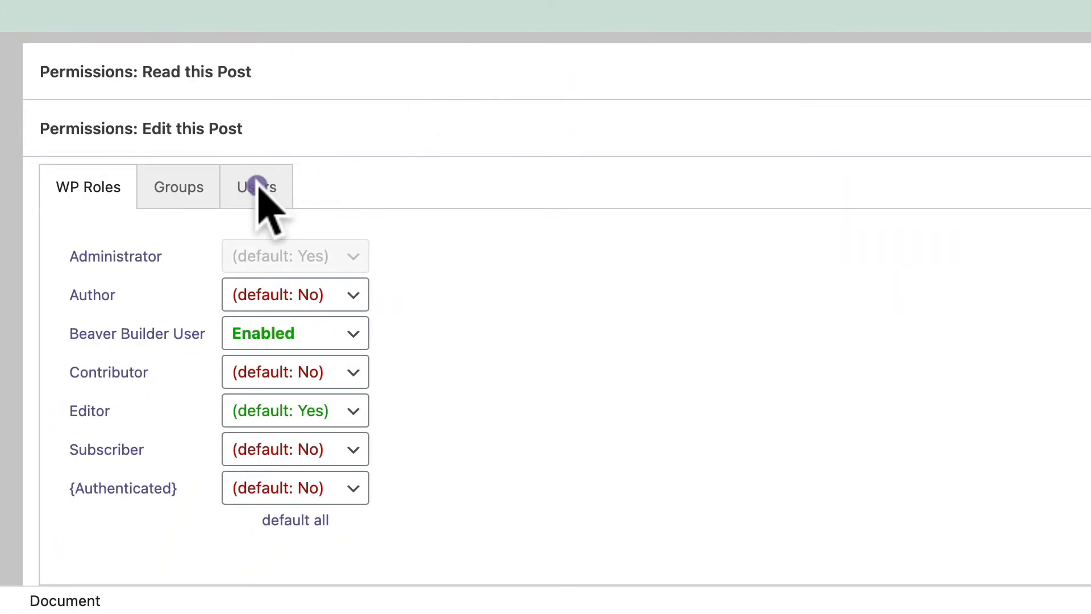
{"action": "left_click", "coordinate": [254, 190]}
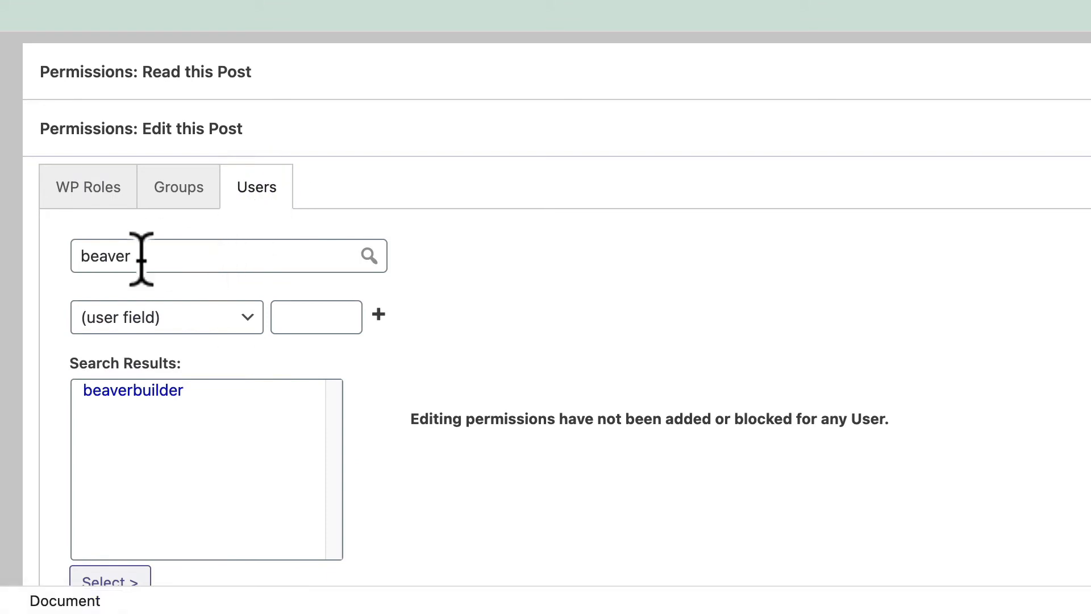
- Add the beaverbuilder user to the post's editing permissions as Enabled and update the post
{"action": "scroll", "coordinate": [341, 251], "scroll_direction": "down", "scroll_amount": 1}
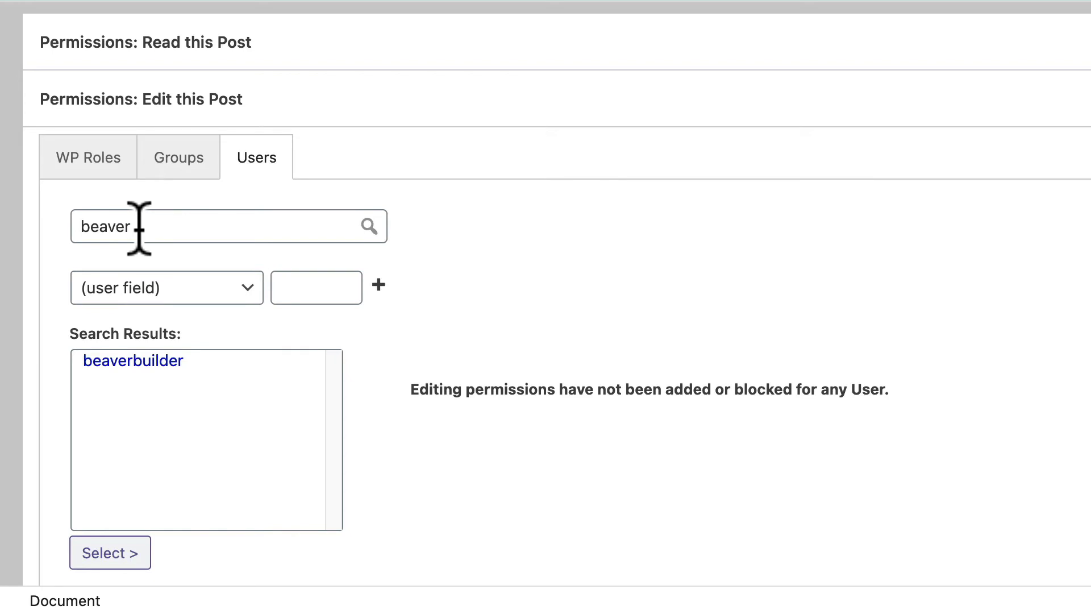
{"action": "left_click", "coordinate": [105, 362]}
{"action": "scroll", "coordinate": [500, 319], "scroll_direction": "down", "scroll_amount": 2}
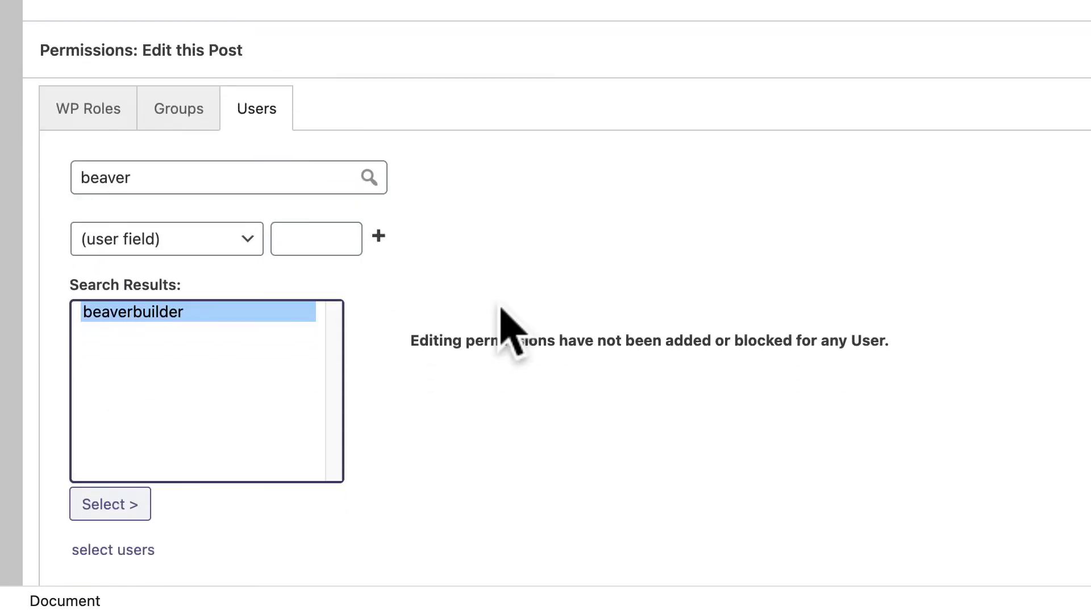
{"action": "left_click", "coordinate": [111, 494]}
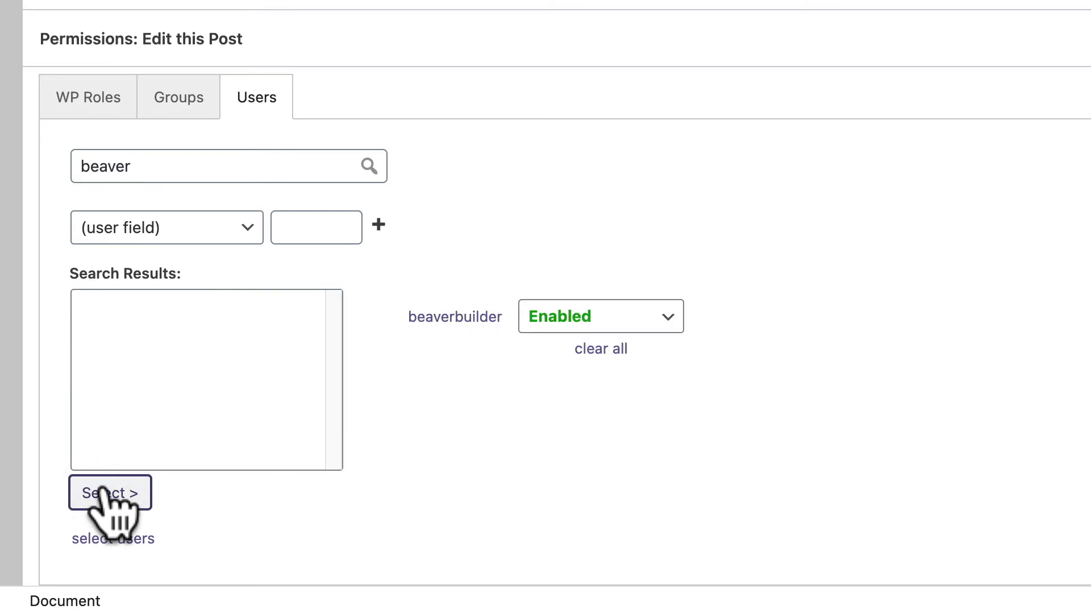
{"action": "left_click", "coordinate": [545, 318]}
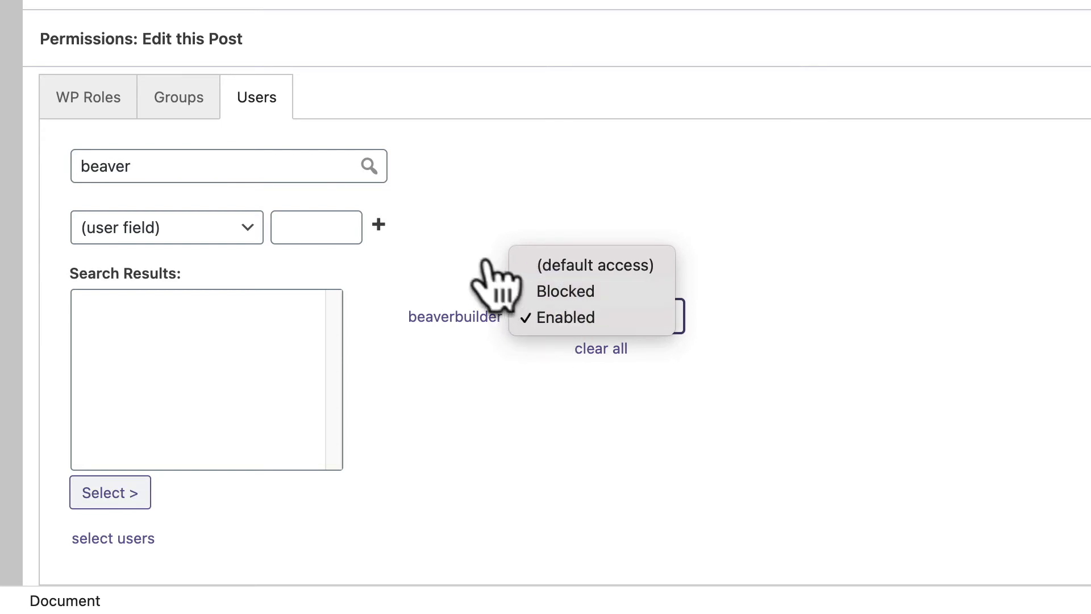
{"action": "left_click", "coordinate": [465, 247]}
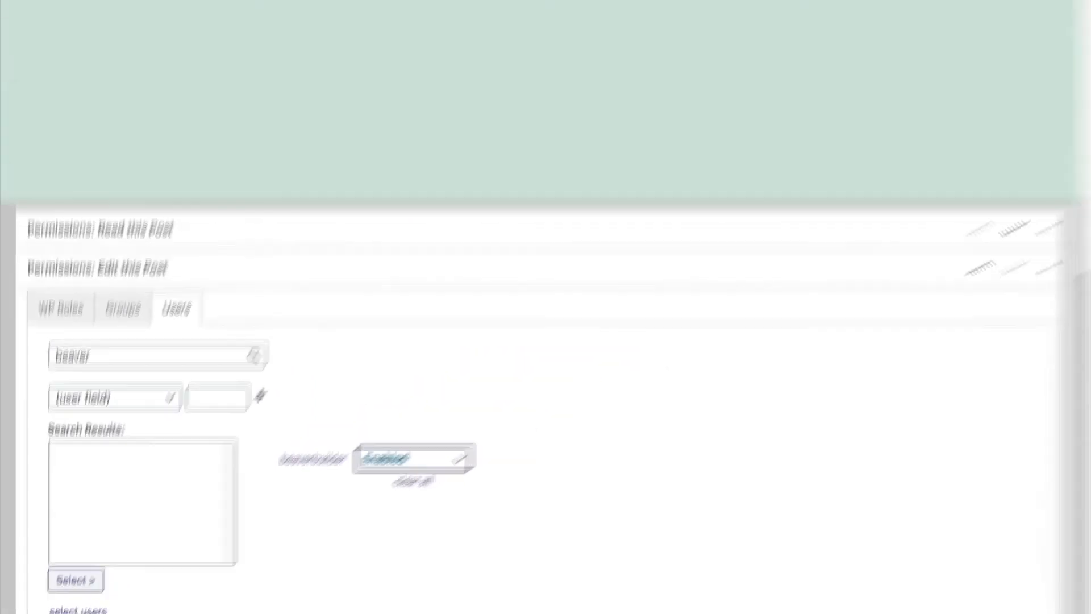
{"action": "left_click", "coordinate": [995, 70]}
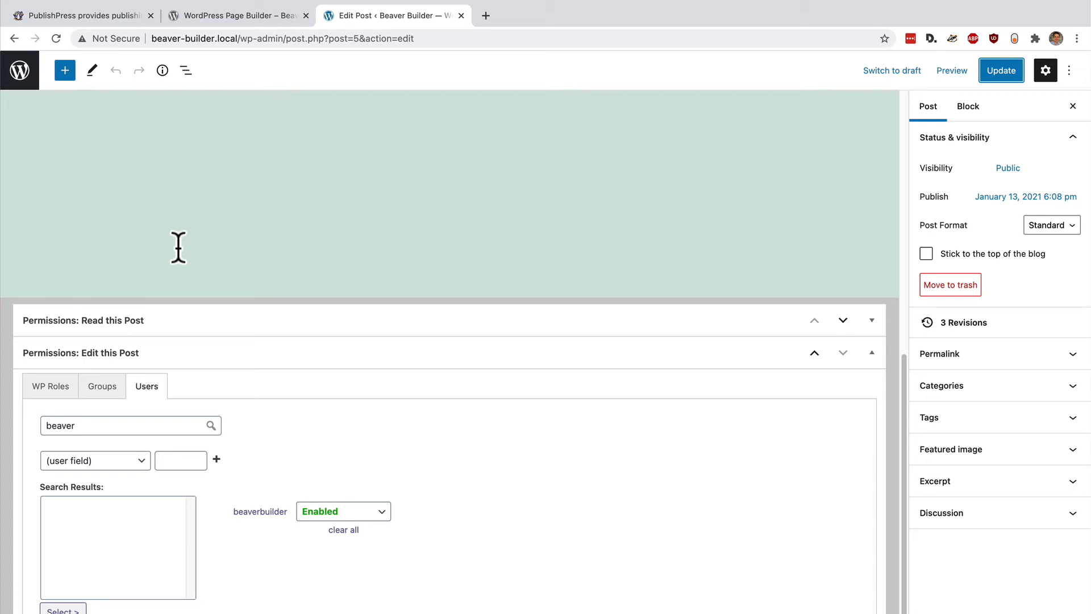
- Leave the post editor, open the site's user list, and switch to the beaverbuilder account
{"action": "left_click", "coordinate": [19, 70]}
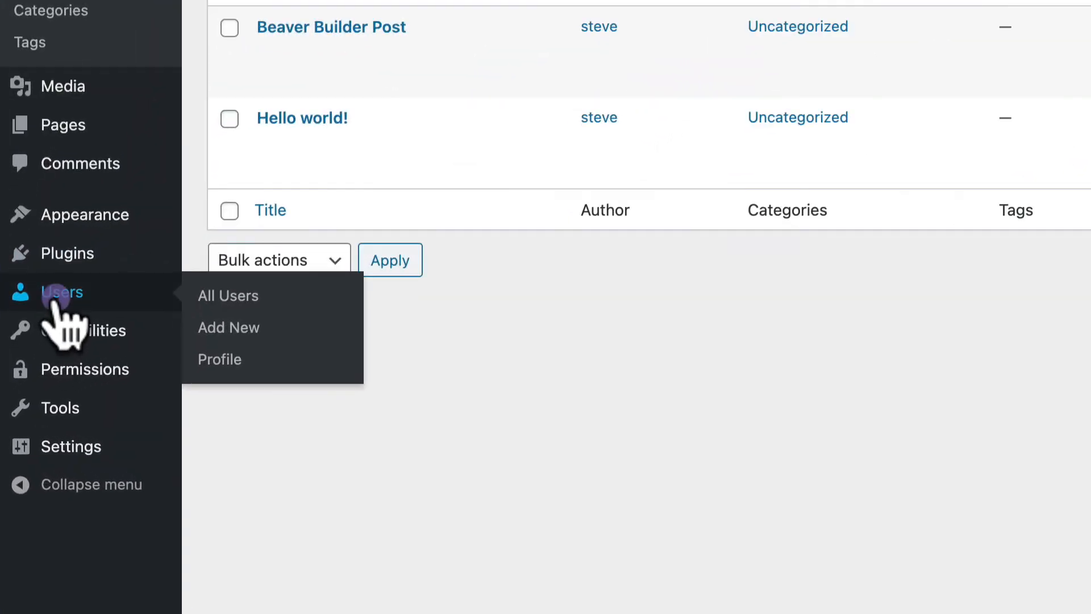
{"action": "left_click", "coordinate": [35, 342]}
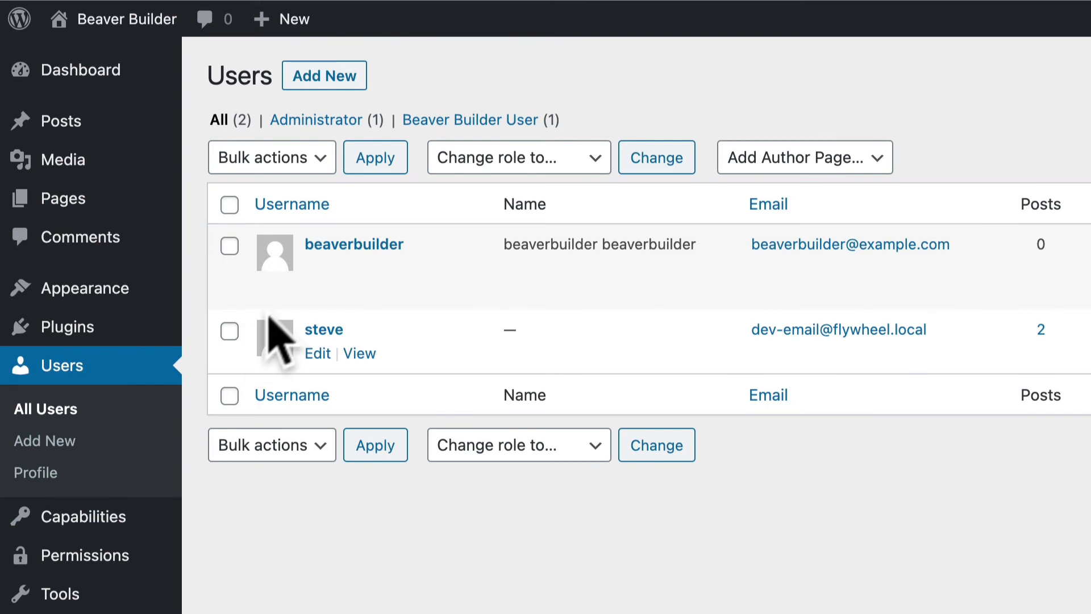
{"action": "mouse_move", "coordinate": [307, 292]}
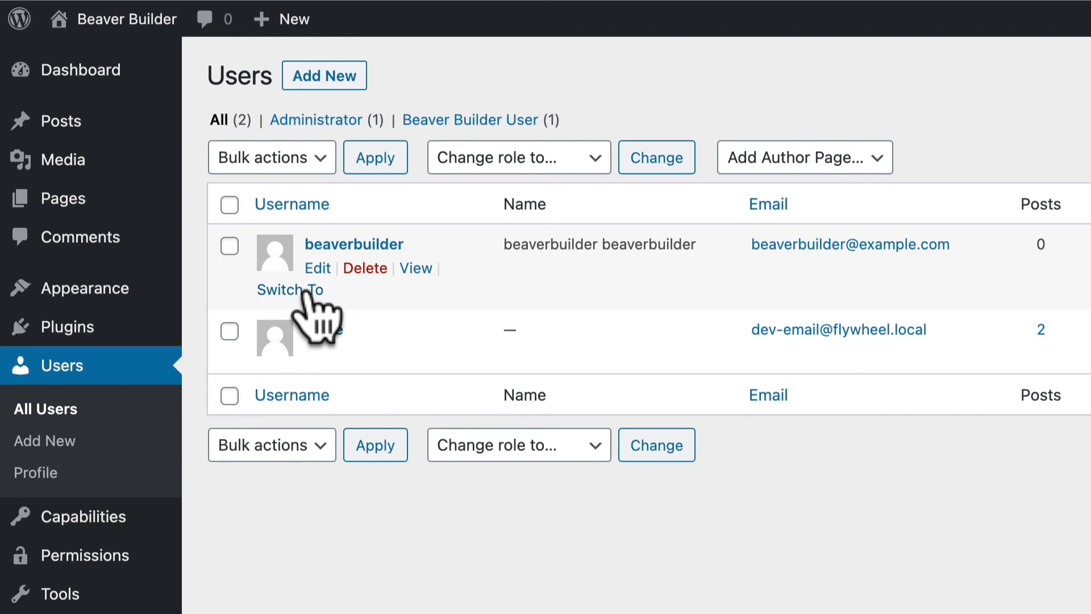
{"action": "left_click", "coordinate": [307, 290]}
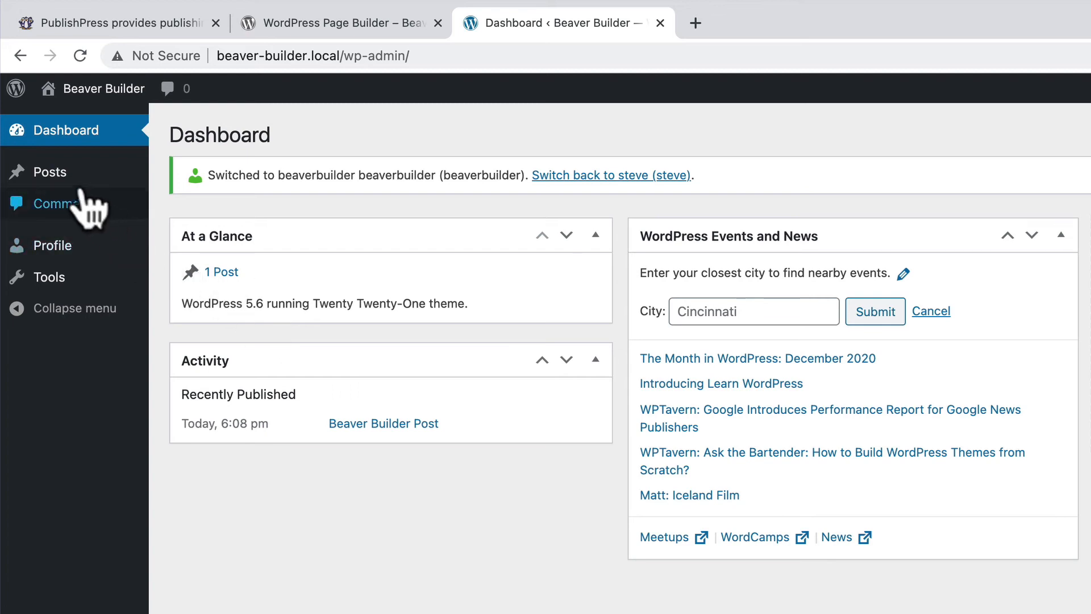
- Open Beaver Builder Post from the posts list, launch it in Beaver Builder, and decline the welcome tour
{"action": "left_click", "coordinate": [61, 176]}
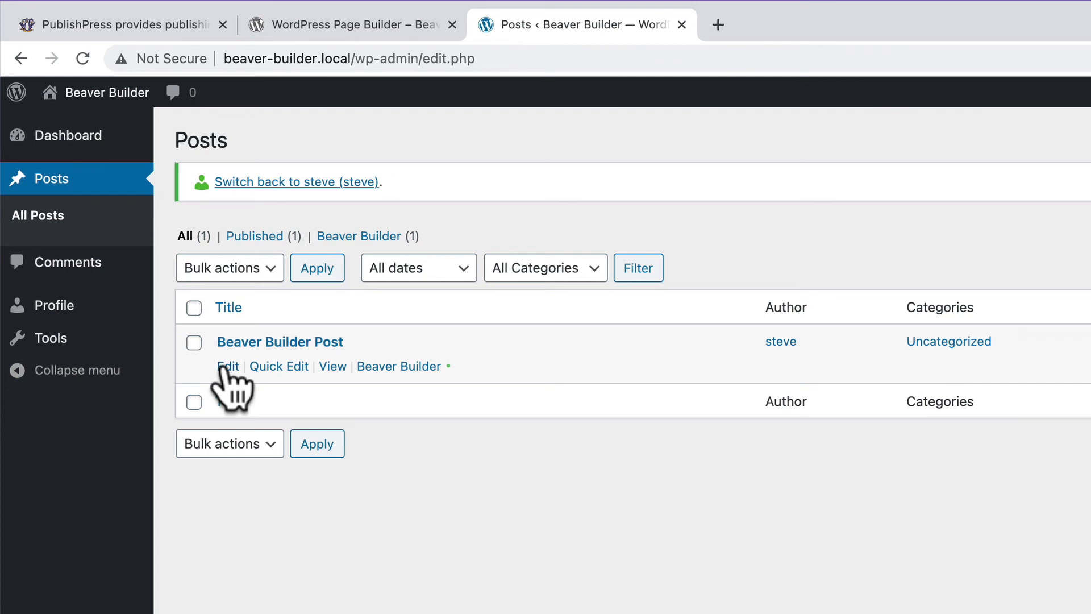
{"action": "left_click", "coordinate": [226, 367]}
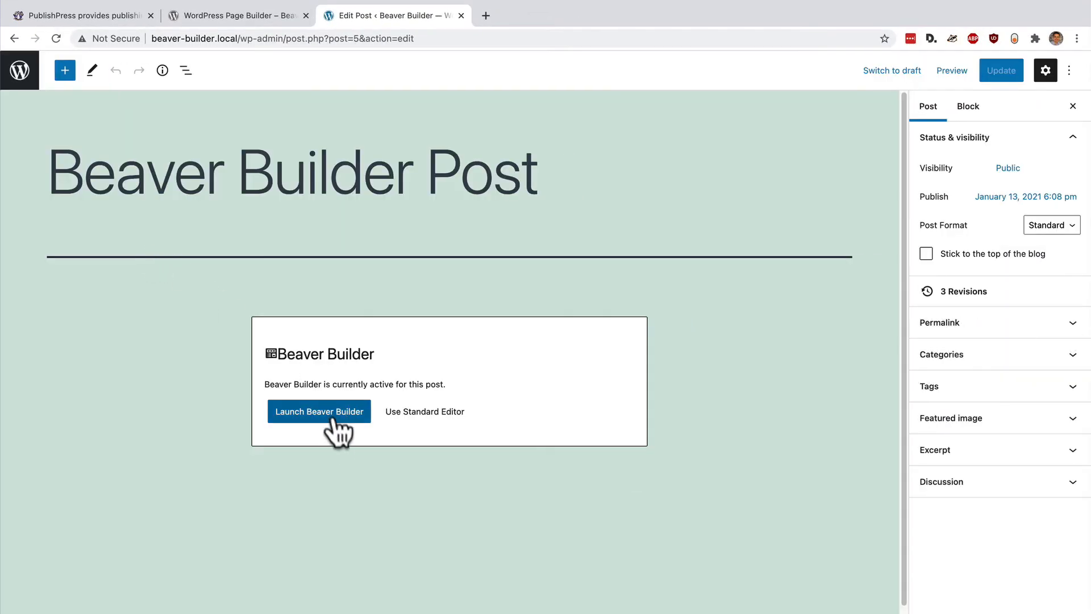
{"action": "left_click", "coordinate": [330, 411]}
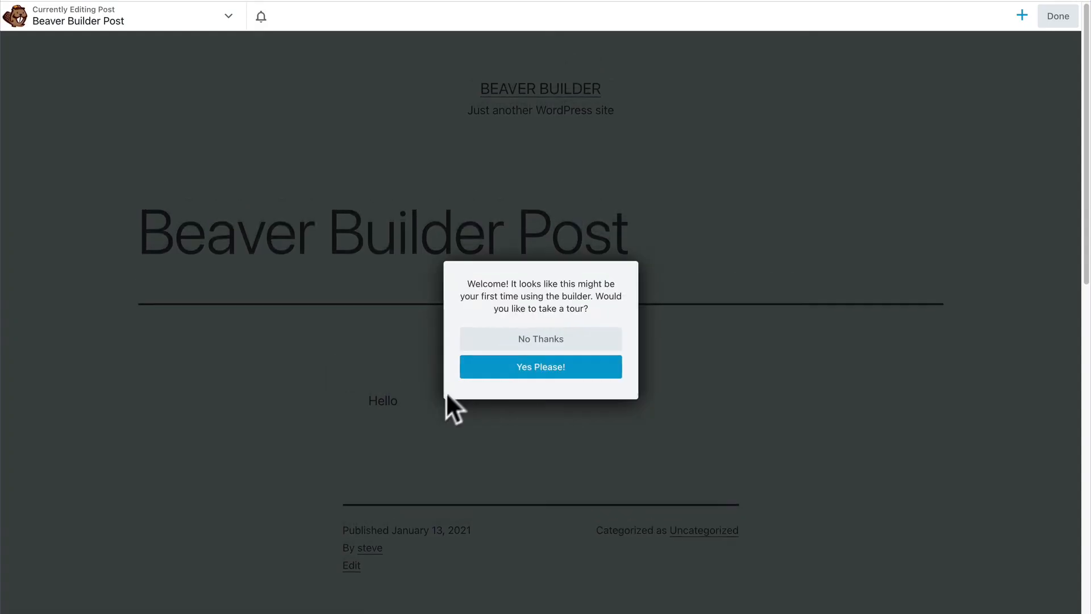
{"action": "left_click", "coordinate": [531, 341]}
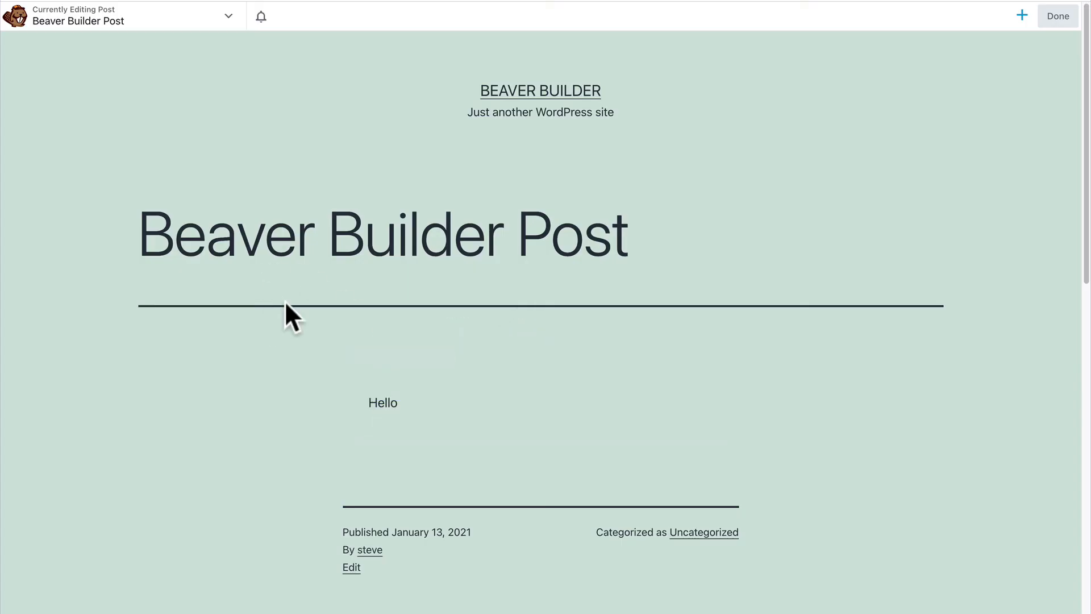
- Exit the builder back to the post editor and return to the list of posts
{"action": "mouse_move", "coordinate": [12, 1]}
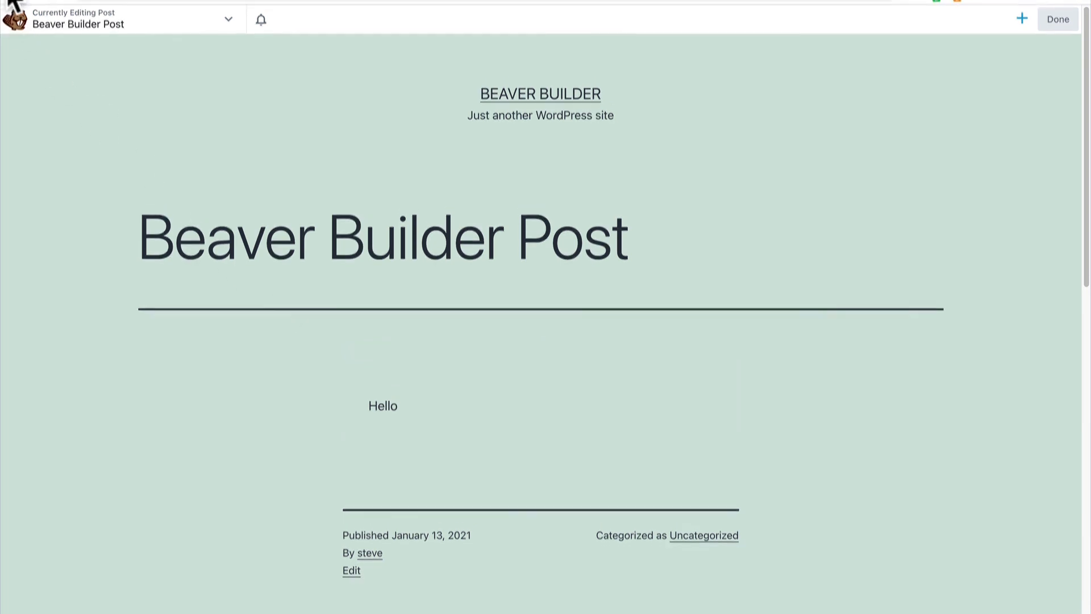
{"action": "left_click", "coordinate": [14, 37]}
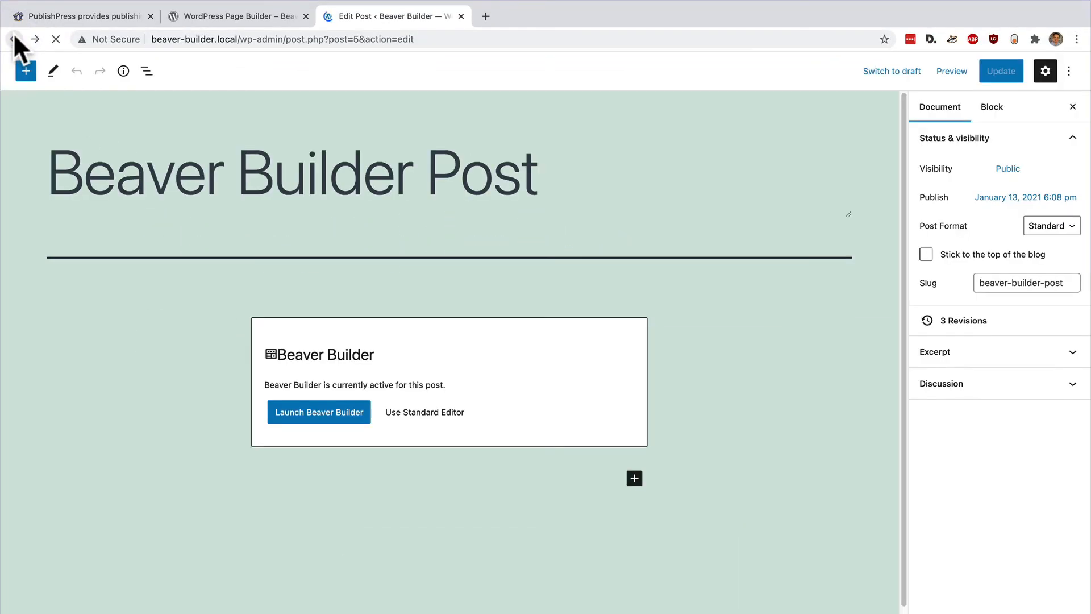
{"action": "left_click", "coordinate": [19, 71]}
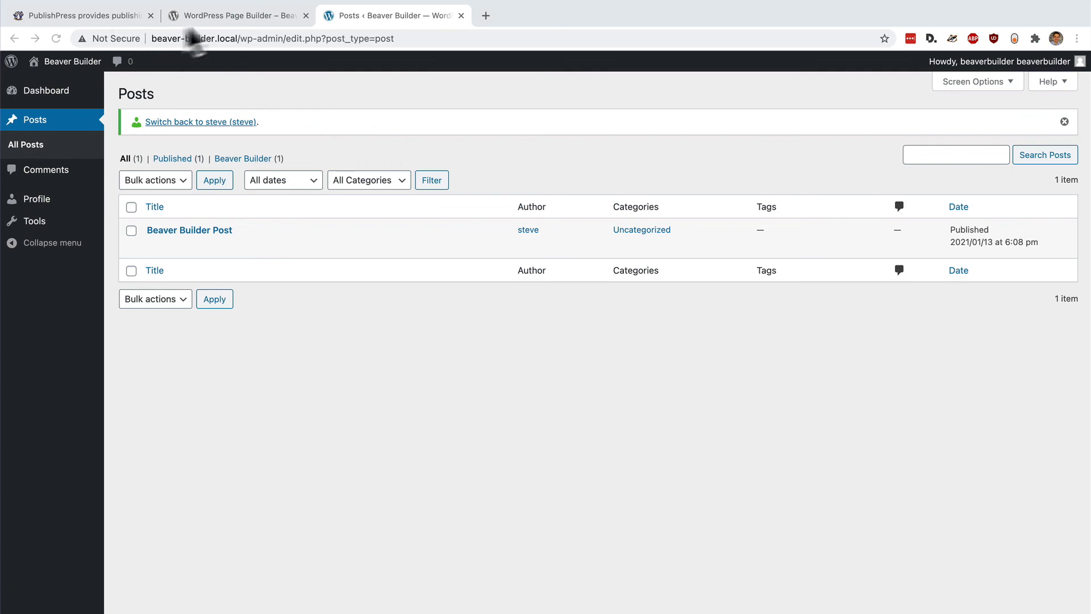
- View the Beaver Builder plugin page on WordPress.org and the PublishPress website
{"action": "left_click", "coordinate": [215, 17]}
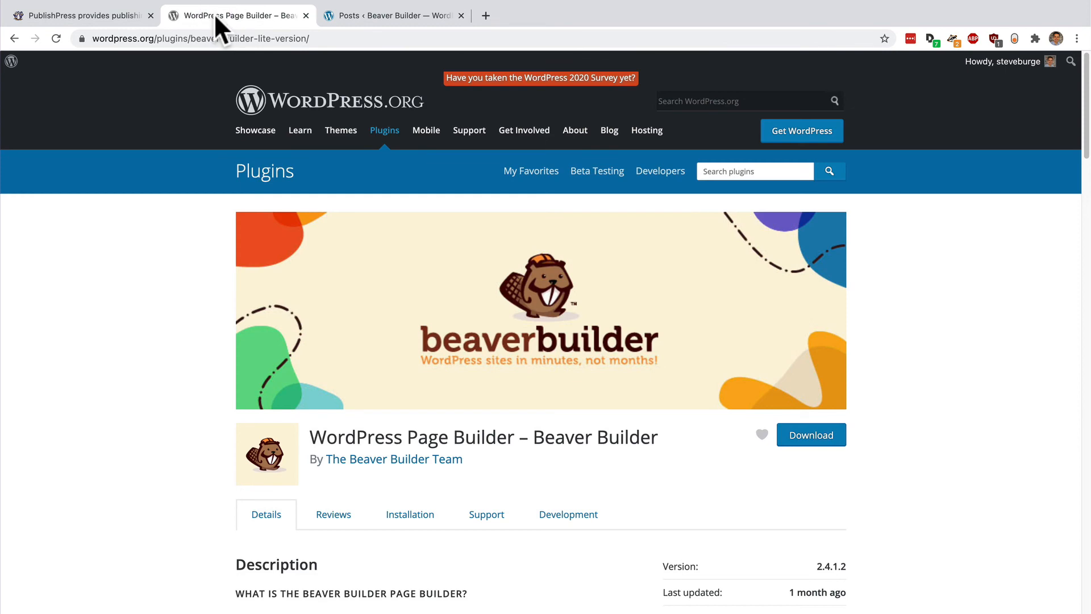
{"action": "left_click", "coordinate": [93, 16]}
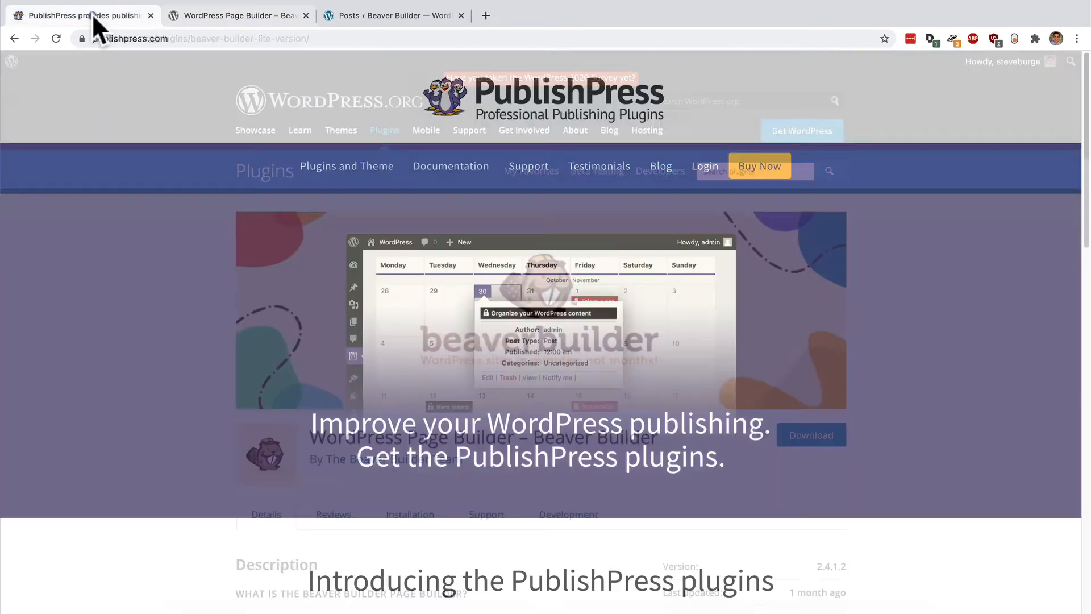